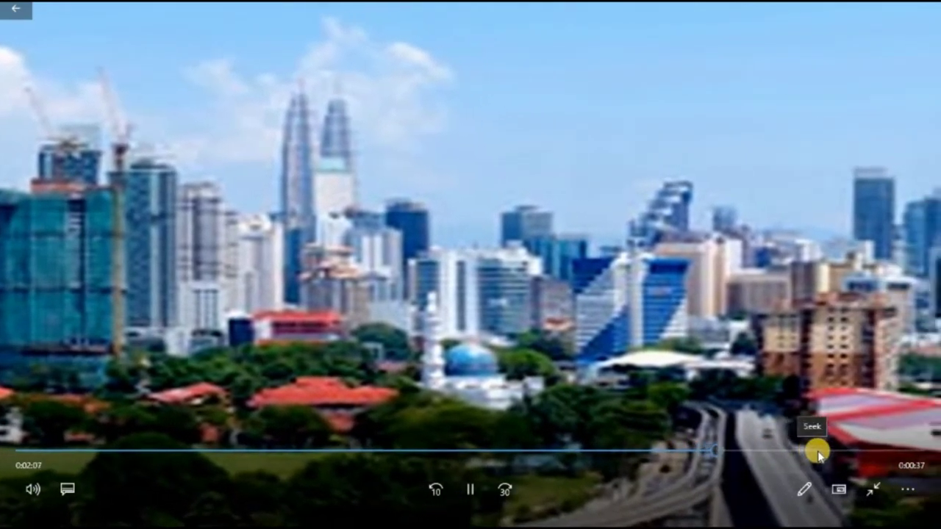
Skip ahead through the final part of the sample city panorama video
{"action": "left_click", "coordinate": [816, 452]}
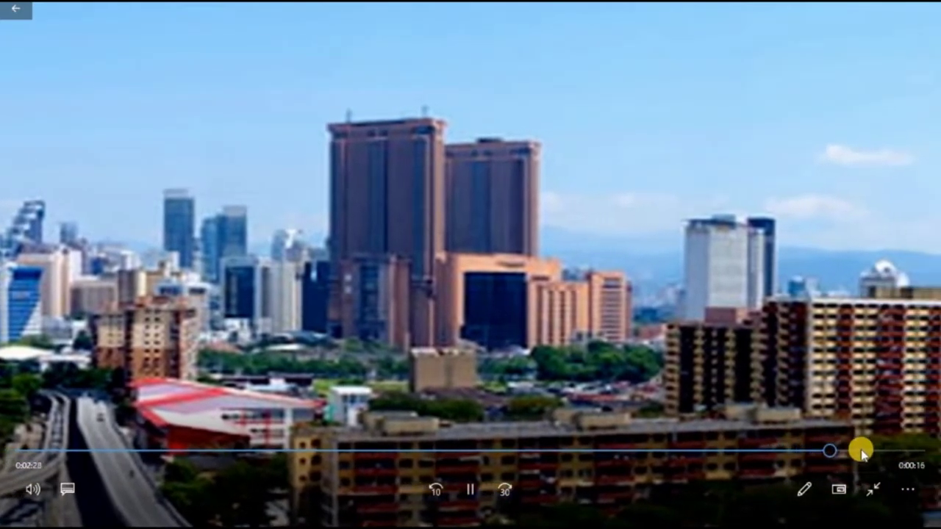
{"action": "left_click", "coordinate": [863, 451]}
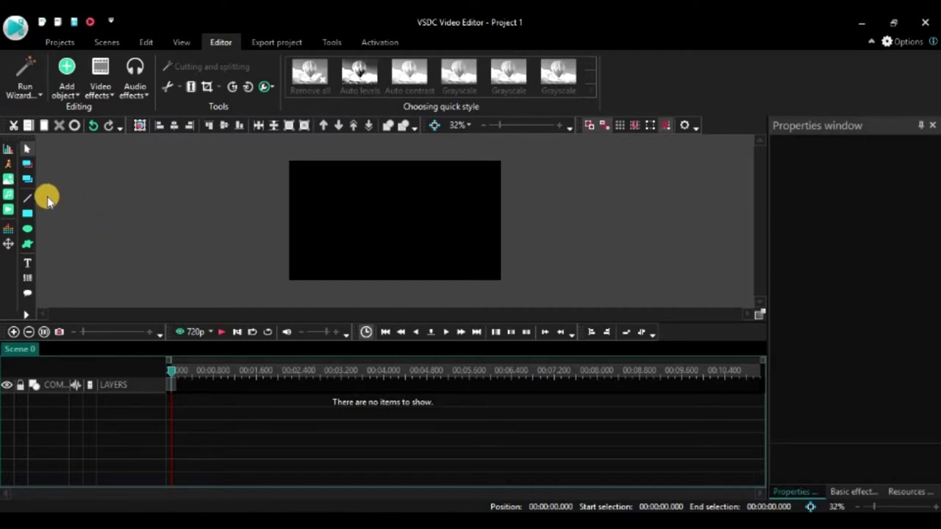
Import the image Free-Download-Panoramic-Wallpaper from the VSDC TUTARIAL folder into the scene with the default position settings
{"action": "left_click", "coordinate": [7, 181]}
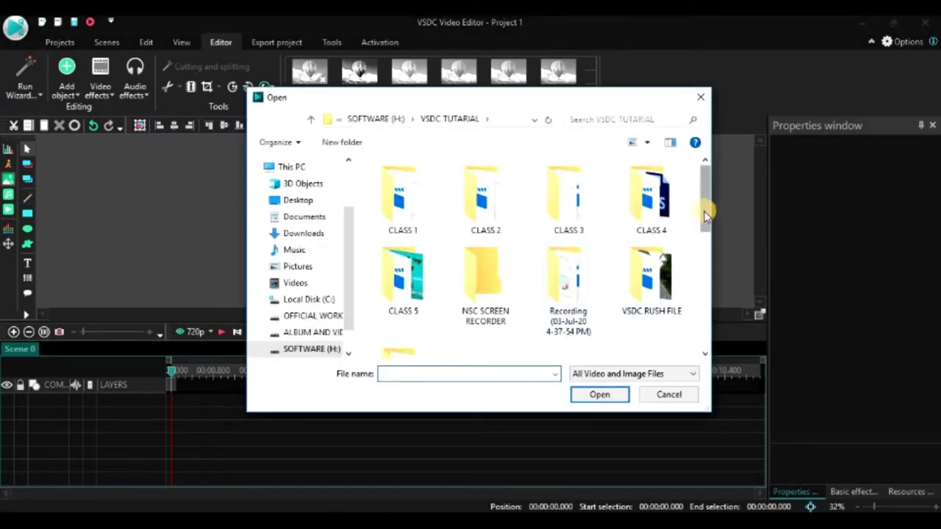
{"action": "left_click_drag", "start_coordinate": [705, 210], "coordinate": [709, 293]}
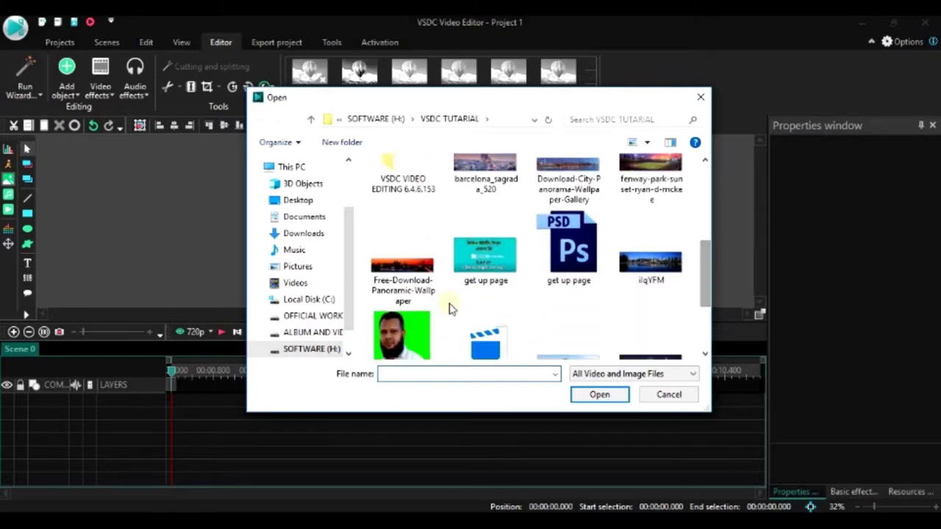
{"action": "double_click", "coordinate": [389, 274]}
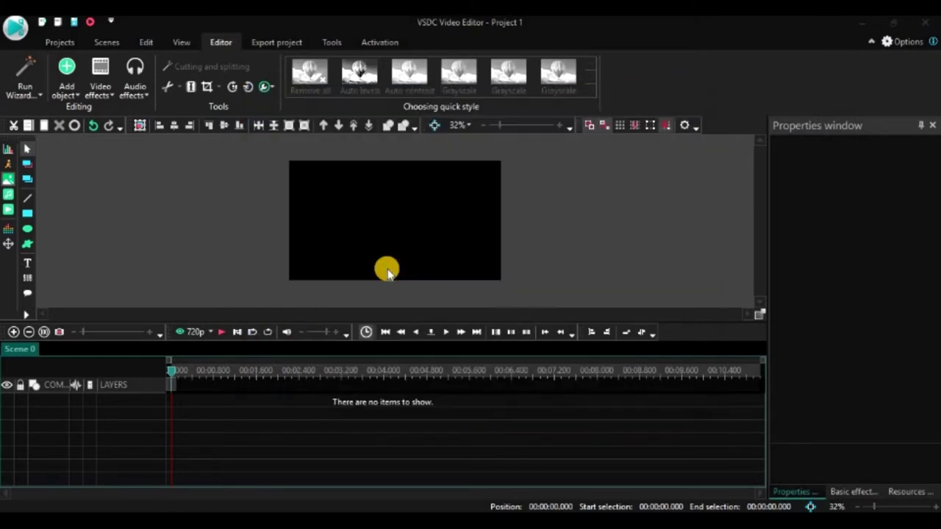
{"action": "left_click", "coordinate": [600, 334]}
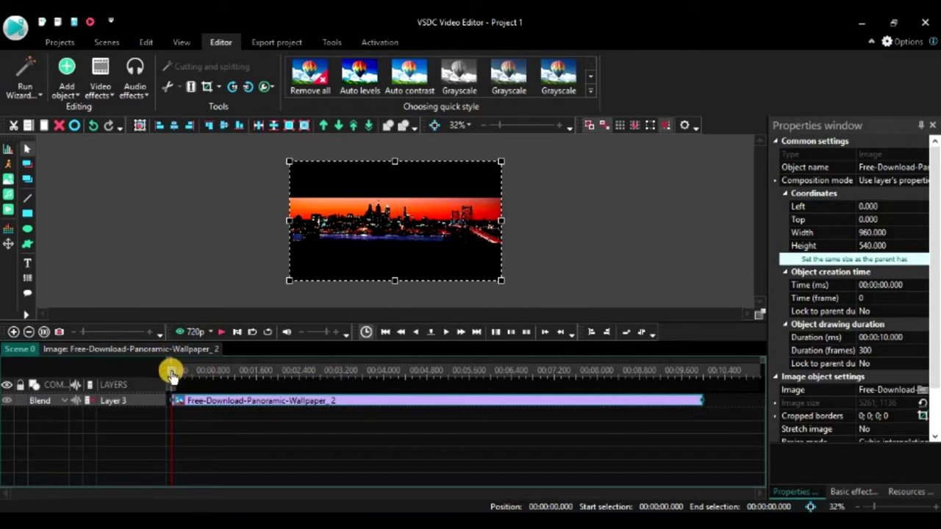
Extend the panorama image's clip to a duration of 20 seconds and return the playhead to the start
{"action": "left_click_drag", "start_coordinate": [170, 373], "coordinate": [755, 385]}
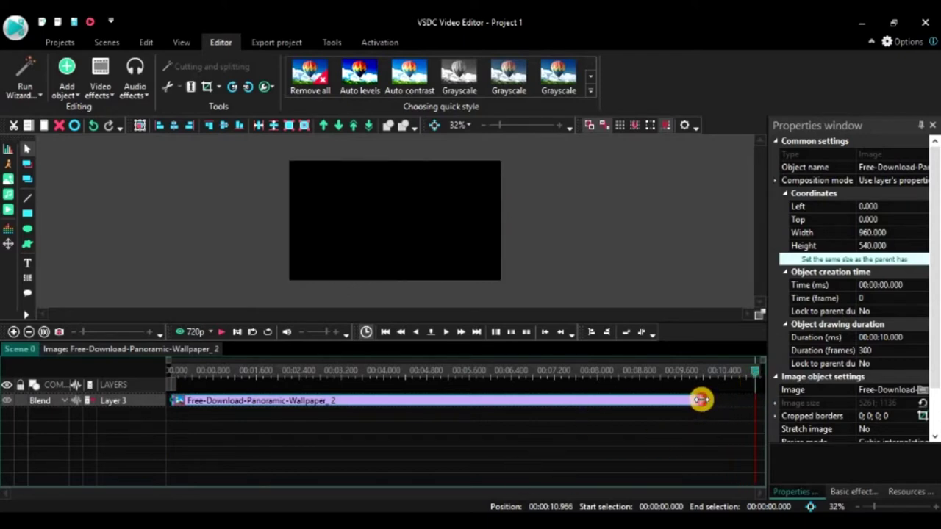
{"action": "left_click_drag", "start_coordinate": [701, 400], "coordinate": [760, 395]}
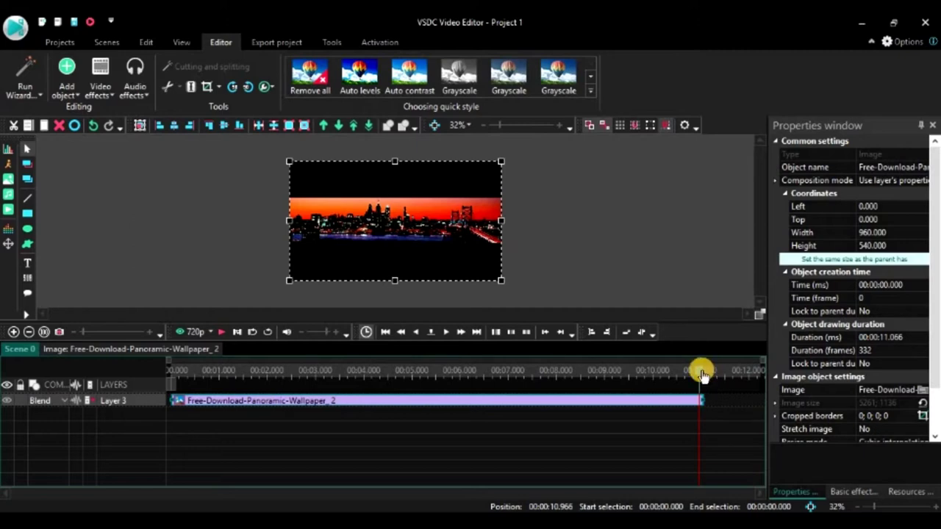
{"action": "left_click_drag", "start_coordinate": [702, 375], "coordinate": [756, 372]}
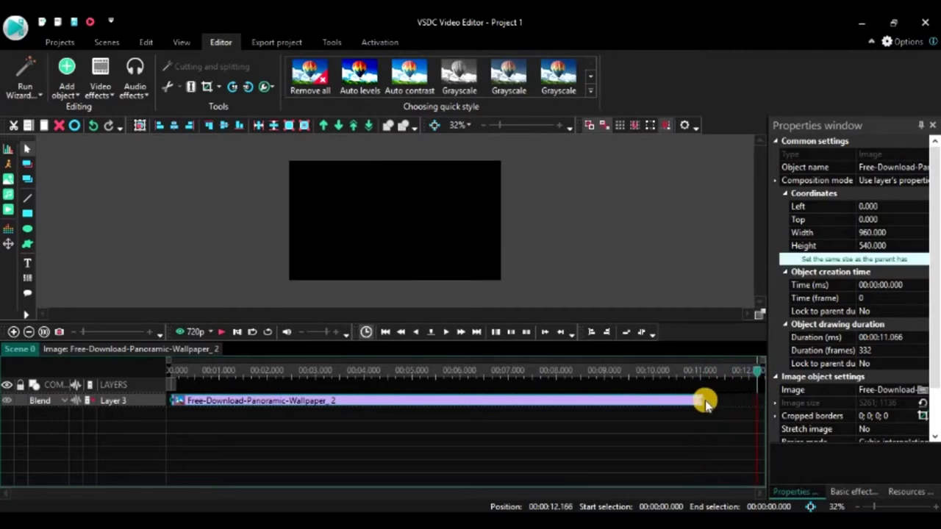
{"action": "left_click_drag", "start_coordinate": [702, 399], "coordinate": [762, 398]}
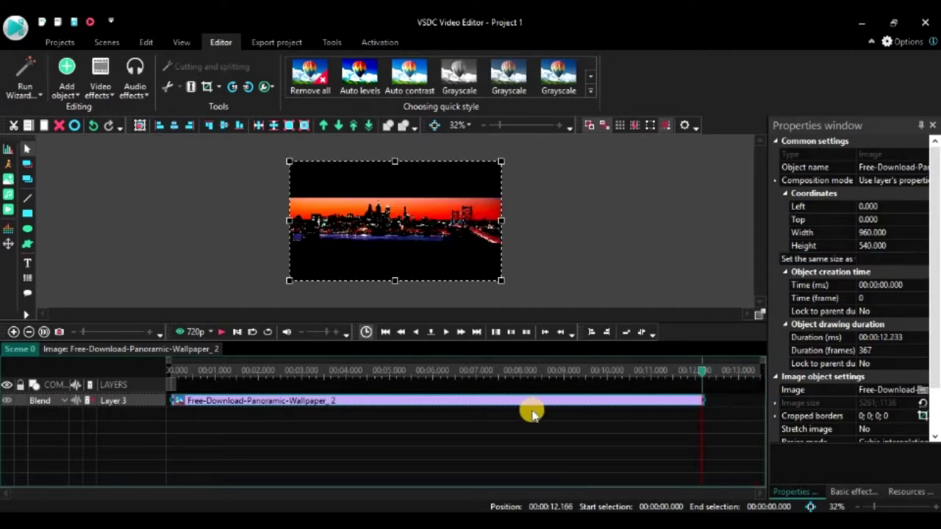
{"action": "left_click_drag", "start_coordinate": [711, 370], "coordinate": [762, 372]}
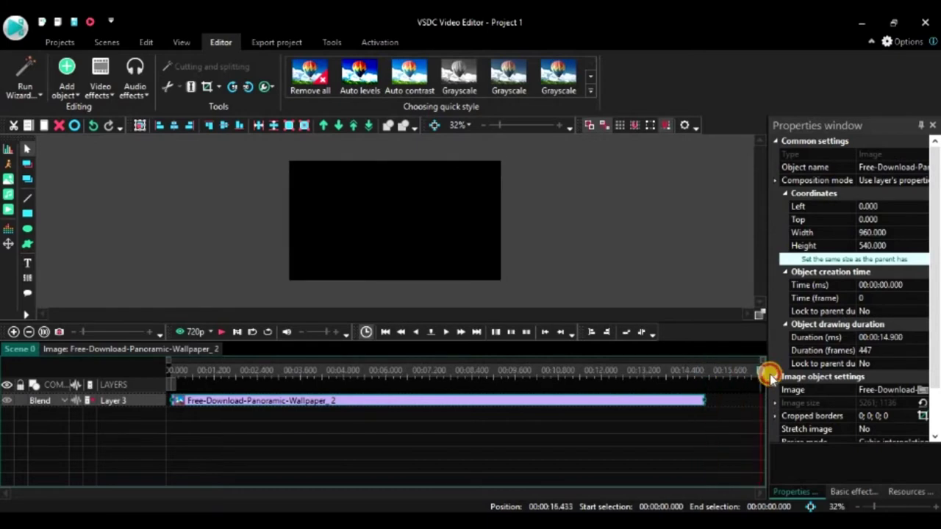
{"action": "left_click_drag", "start_coordinate": [703, 400], "coordinate": [761, 399]}
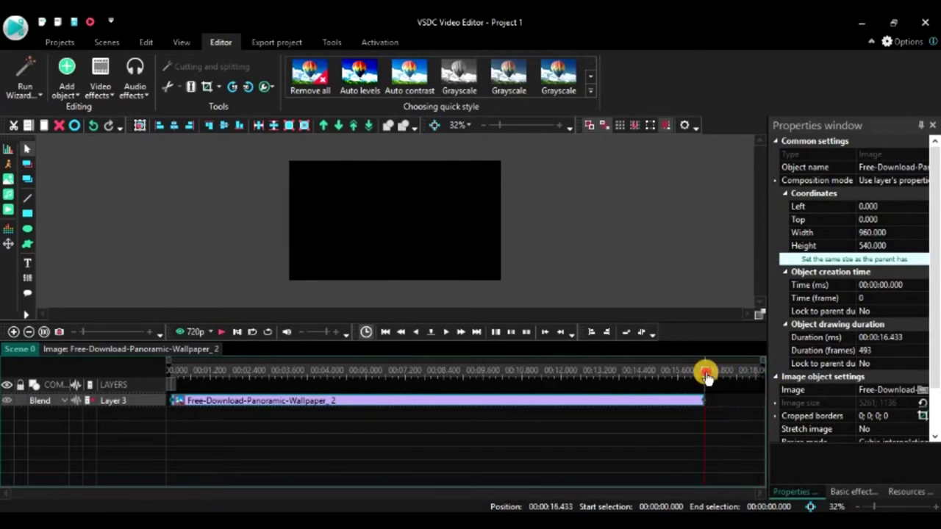
{"action": "left_click_drag", "start_coordinate": [705, 373], "coordinate": [764, 369]}
{"action": "left_click_drag", "start_coordinate": [704, 401], "coordinate": [760, 399]}
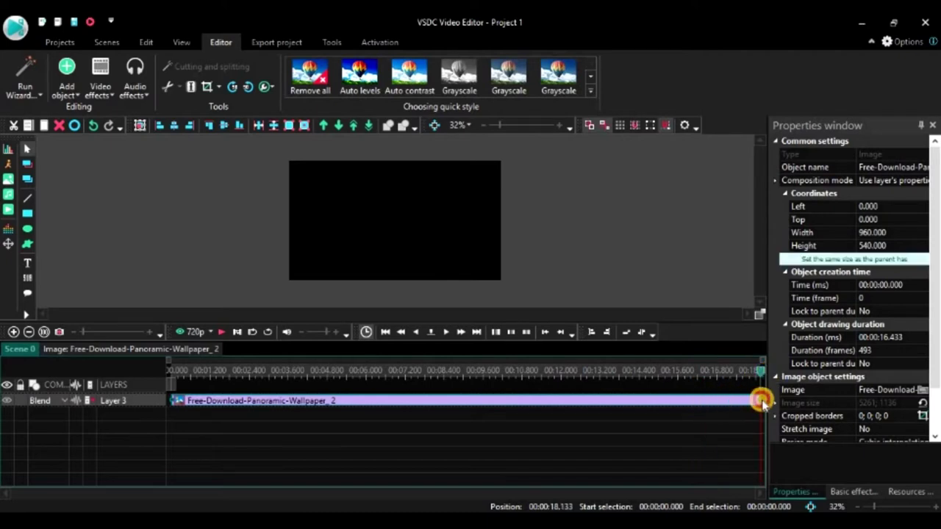
{"action": "left_click", "coordinate": [707, 373]}
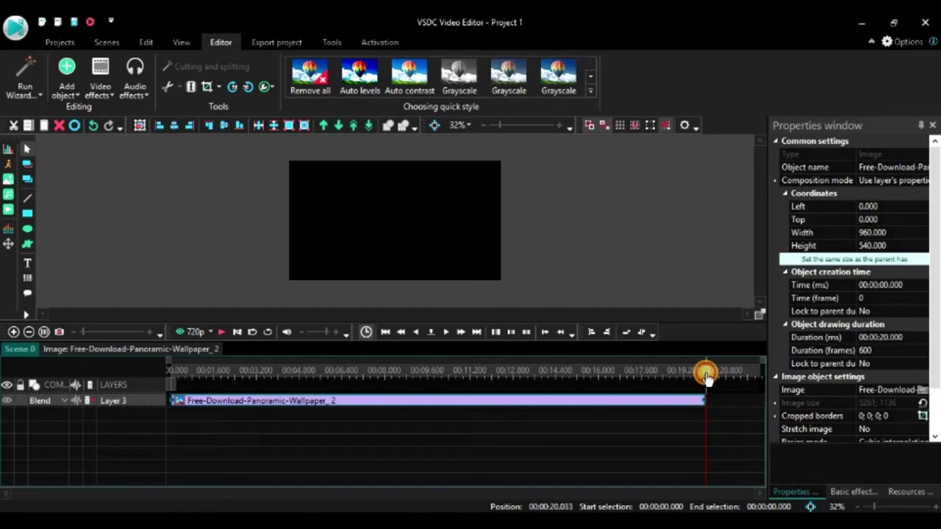
{"action": "left_click_drag", "start_coordinate": [704, 373], "coordinate": [704, 373]}
{"action": "left_click", "coordinate": [168, 371]}
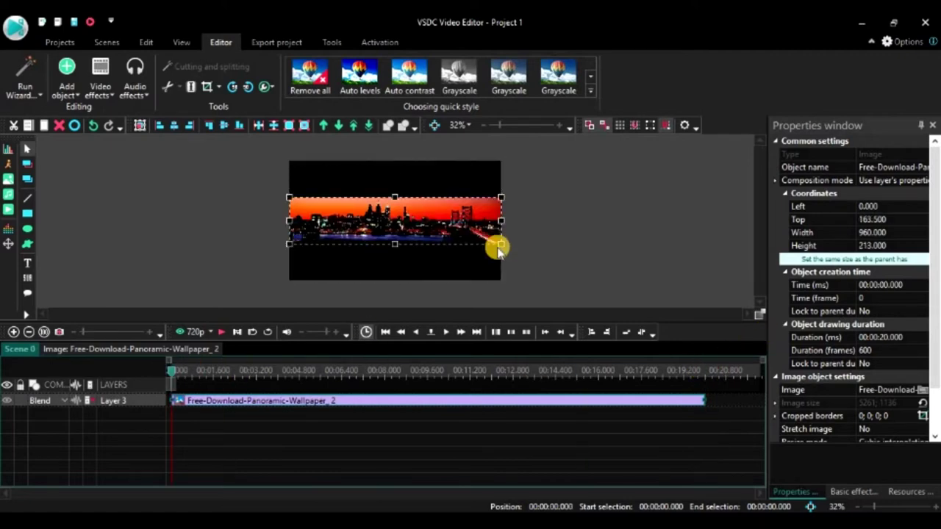
Enlarge the panorama image to about 2163 × 800 and shift it over the scene frame
{"action": "left_click_drag", "start_coordinate": [499, 241], "coordinate": [573, 280]}
{"action": "left_click_drag", "start_coordinate": [621, 300], "coordinate": [657, 316]}
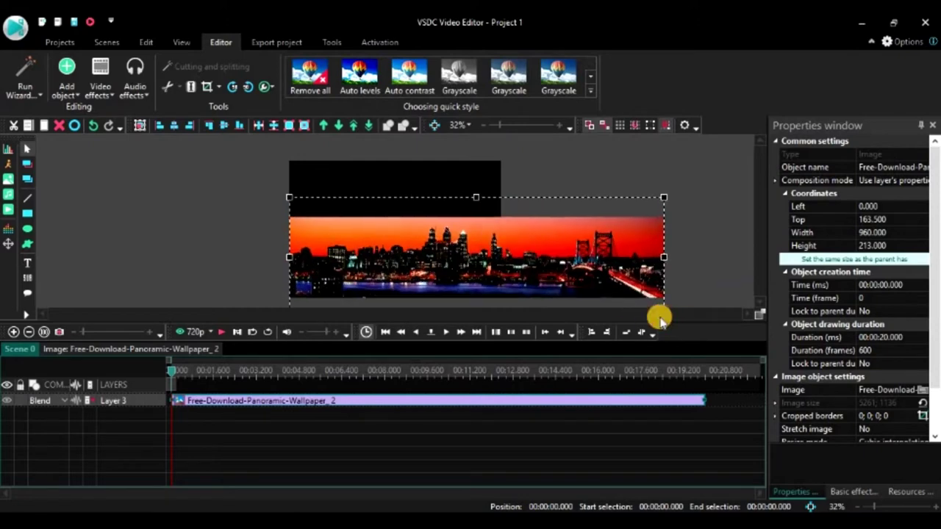
{"action": "left_click_drag", "start_coordinate": [399, 226], "coordinate": [500, 202]}
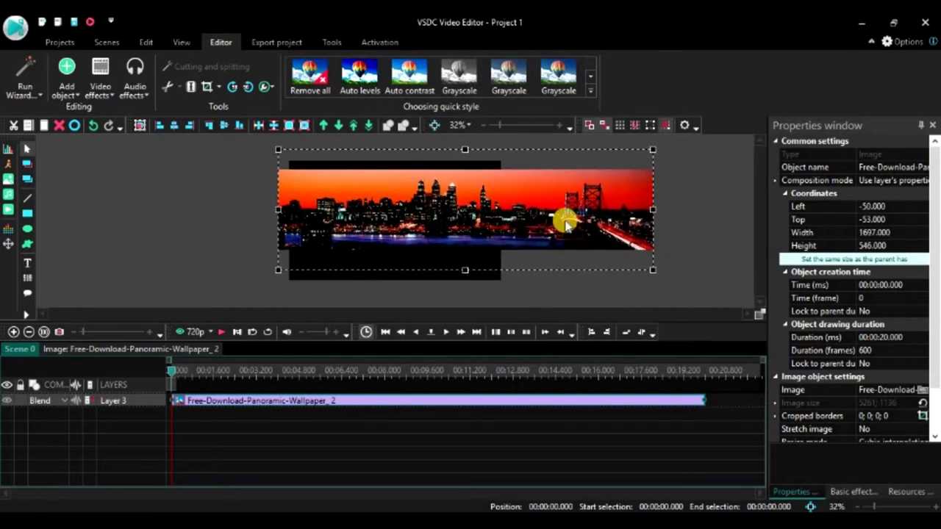
{"action": "left_click_drag", "start_coordinate": [653, 269], "coordinate": [757, 325]}
{"action": "scroll", "coordinate": [519, 216], "scroll_direction": "down", "scroll_amount": 2}
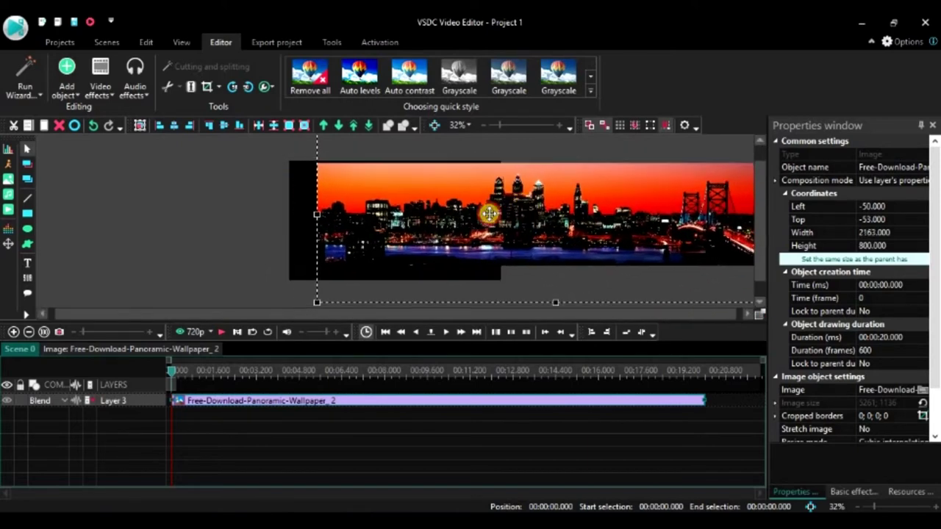
{"action": "left_click_drag", "start_coordinate": [487, 214], "coordinate": [406, 220]}
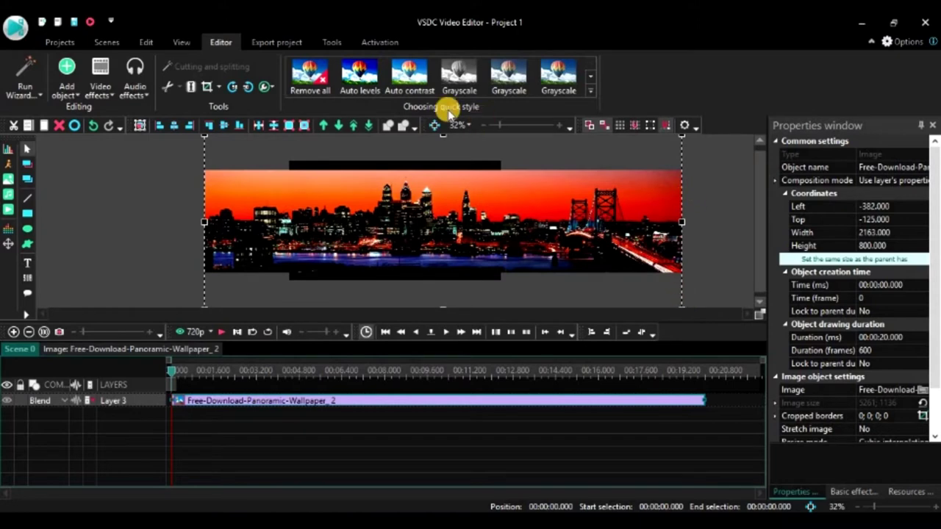
Resize the panorama image to about 2591 × 855 and align its left edge with the scene frame at Left 0
{"action": "left_click_drag", "start_coordinate": [499, 126], "coordinate": [496, 126]}
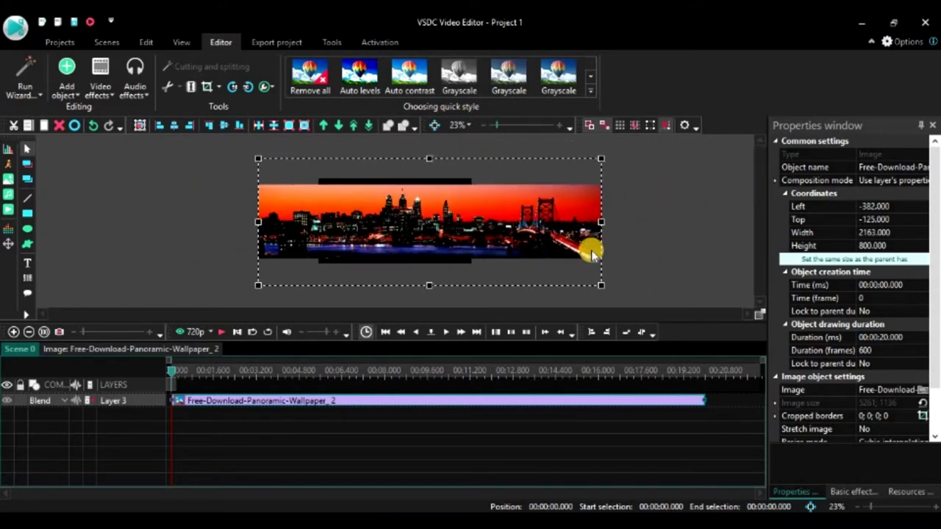
{"action": "left_click_drag", "start_coordinate": [602, 284], "coordinate": [697, 305]}
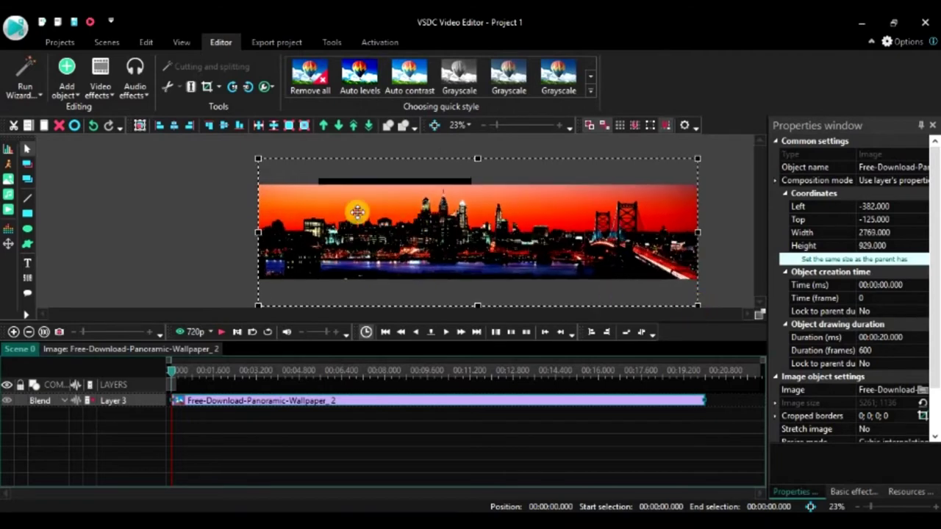
{"action": "left_click_drag", "start_coordinate": [357, 212], "coordinate": [431, 198]}
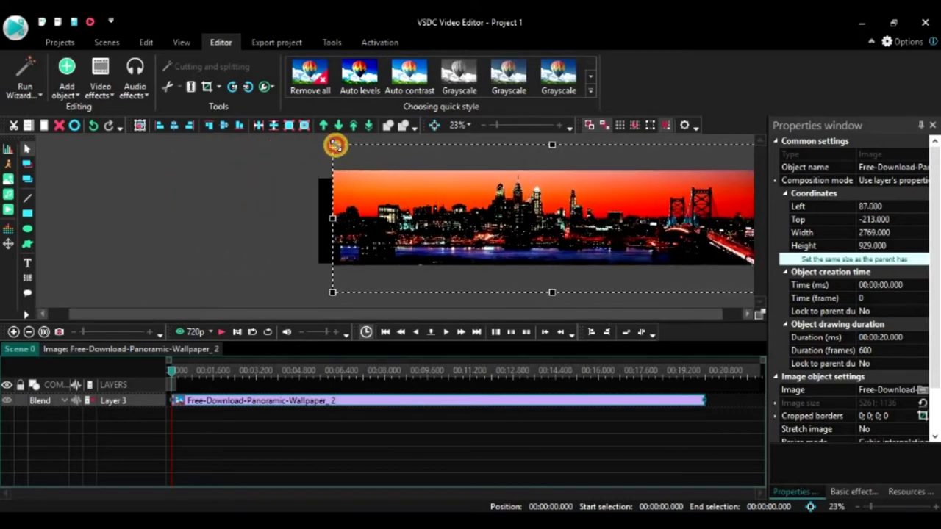
{"action": "left_click_drag", "start_coordinate": [335, 145], "coordinate": [365, 158]}
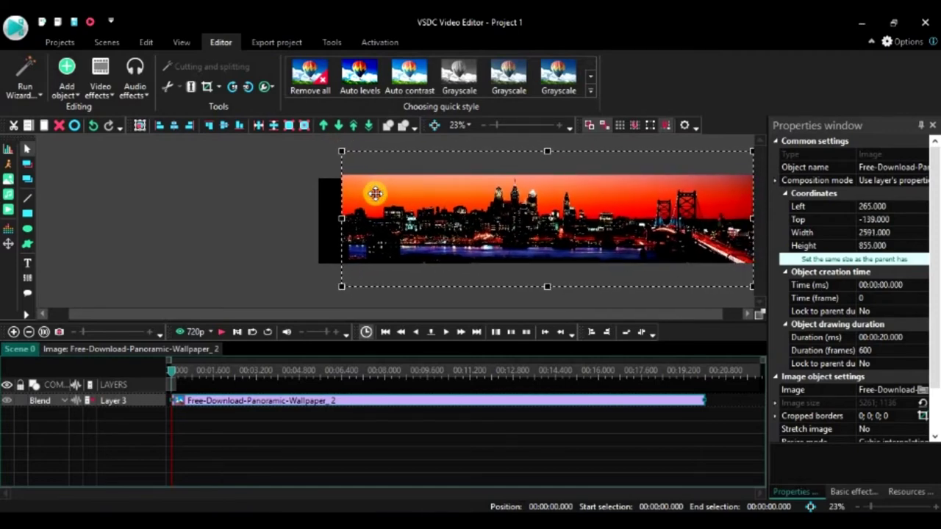
{"action": "left_click_drag", "start_coordinate": [372, 194], "coordinate": [354, 194]}
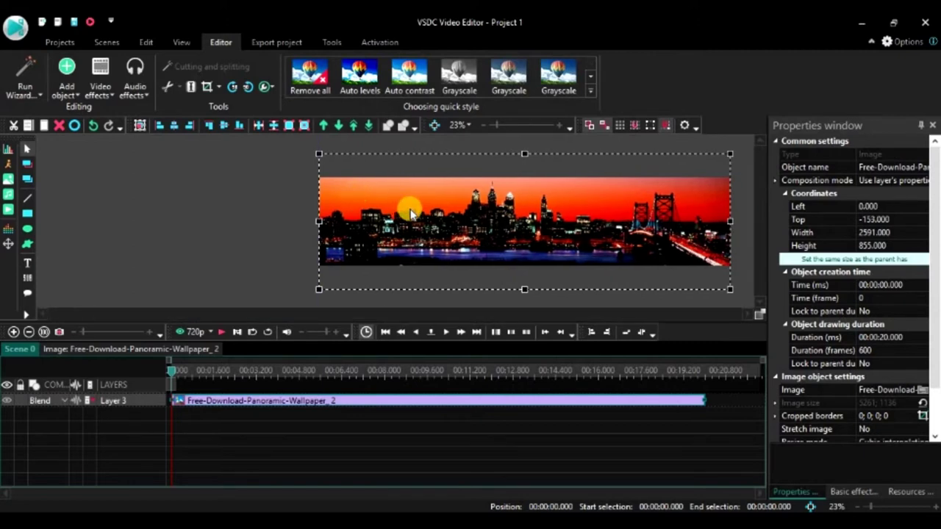
Nudge the panorama image vertically to a Top coordinate of about -117
{"action": "left_click", "coordinate": [452, 228]}
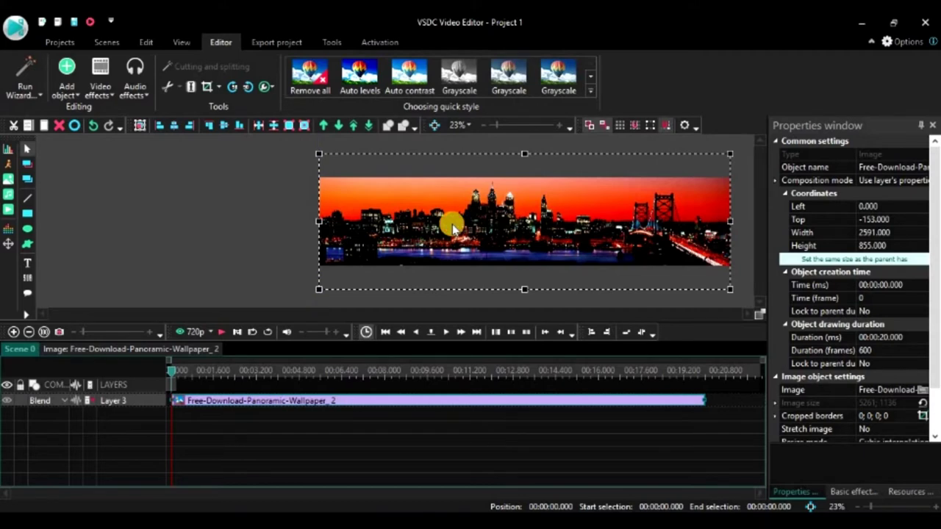
{"action": "key", "text": "Down"}
{"action": "key", "text": "Down"}
{"action": "key", "text": "Down"}
{"action": "key", "text": "Down"}
{"action": "key", "text": "Down"}
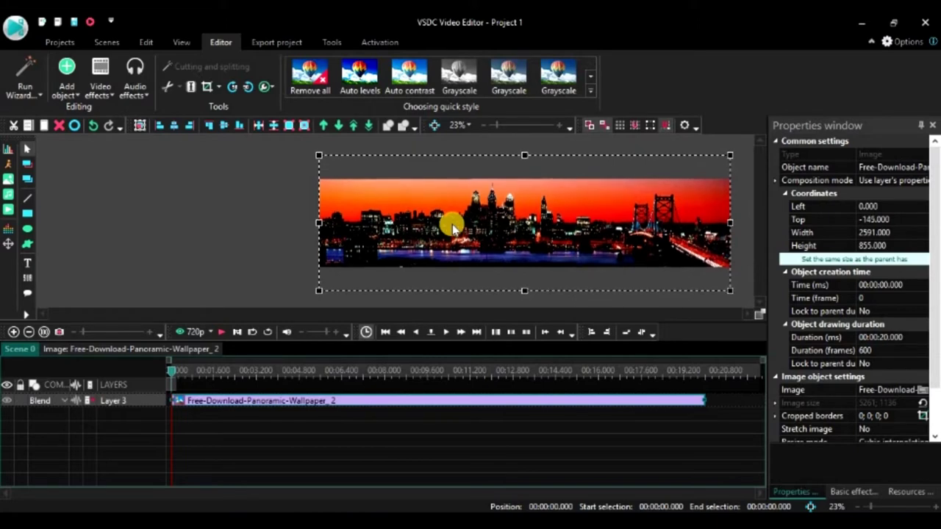
{"action": "key", "text": "Up"}
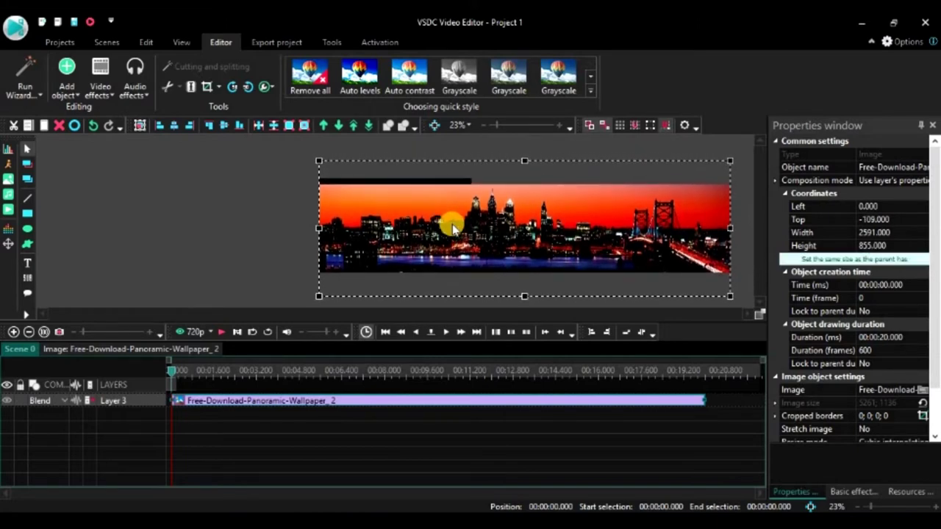
{"action": "key", "text": "Up"}
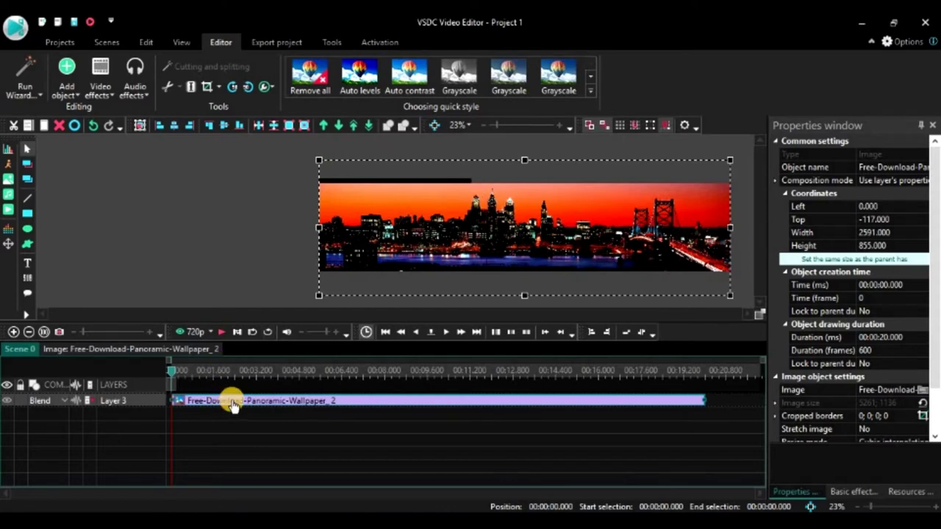
Add a movement to the panorama clip up to the object's end, placing its end point beyond the frame's left edge at about X -335, Y 313
{"action": "mouse_move", "coordinate": [232, 405]}
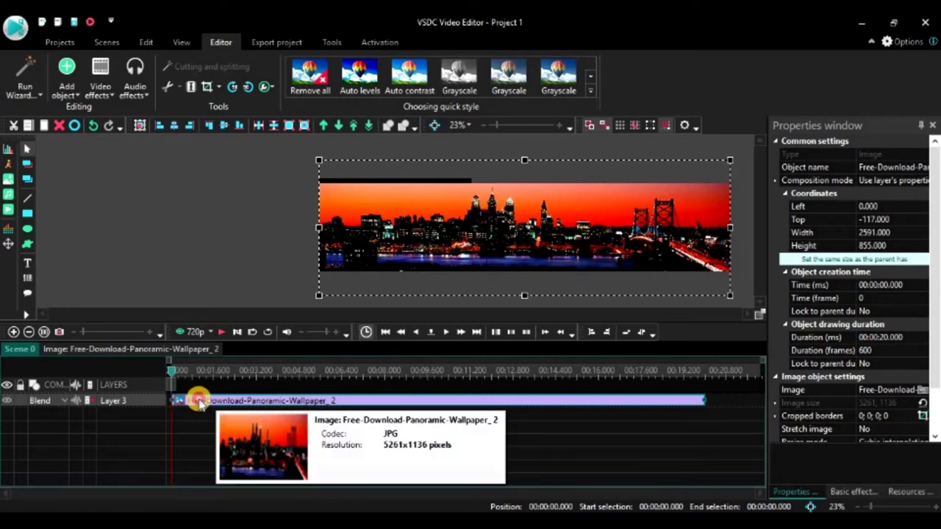
{"action": "double_click", "coordinate": [198, 401]}
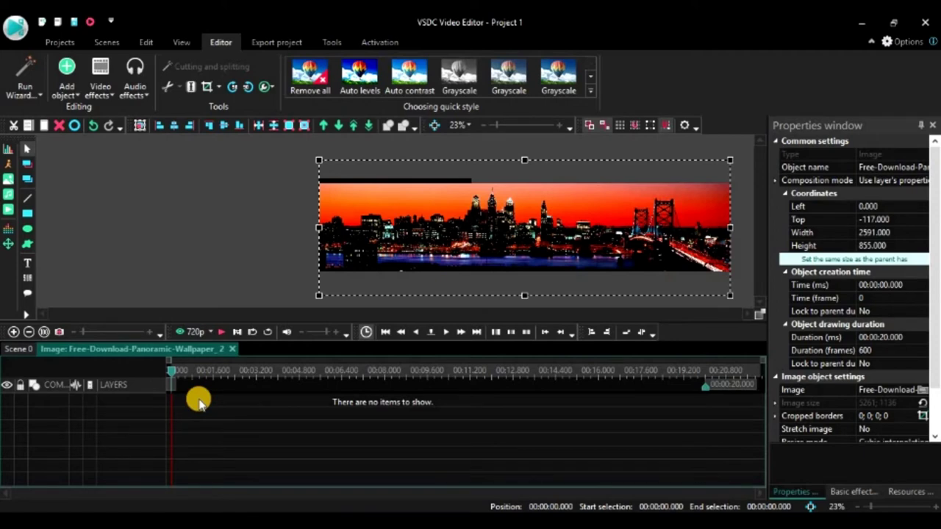
{"action": "left_click", "coordinate": [9, 247]}
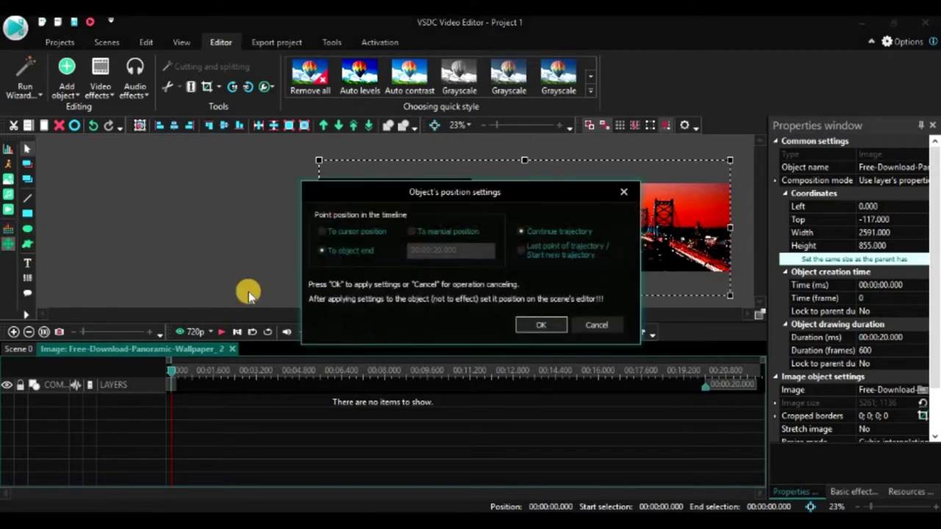
{"action": "left_click", "coordinate": [534, 326]}
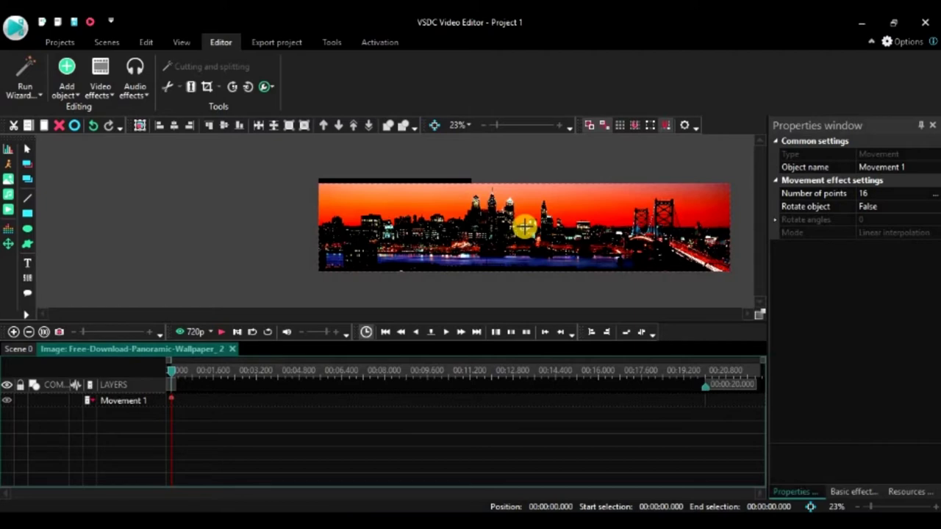
{"action": "left_click", "coordinate": [524, 227]}
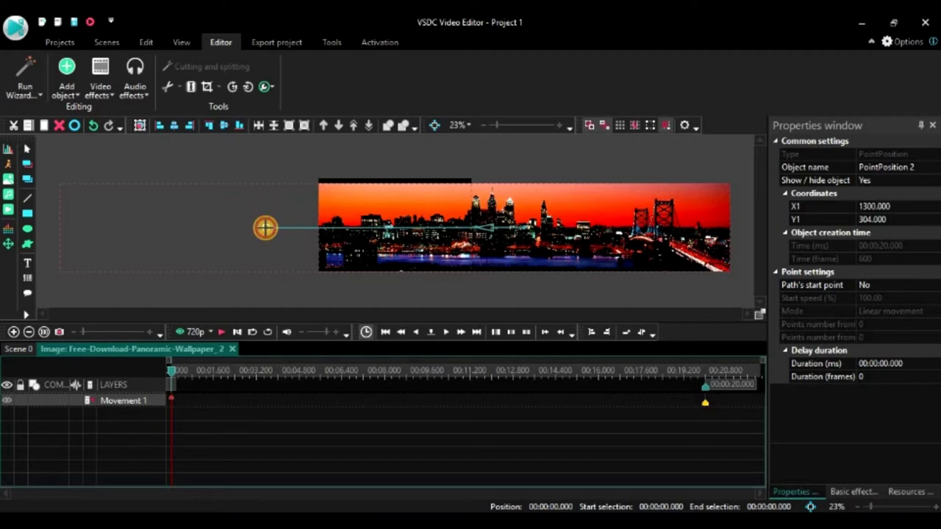
{"action": "left_click", "coordinate": [265, 228]}
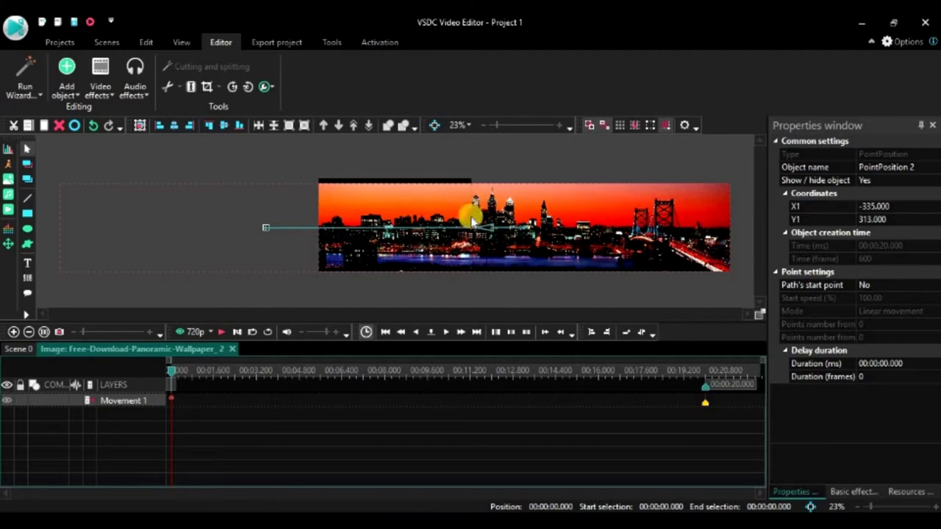
{"action": "left_click", "coordinate": [503, 125]}
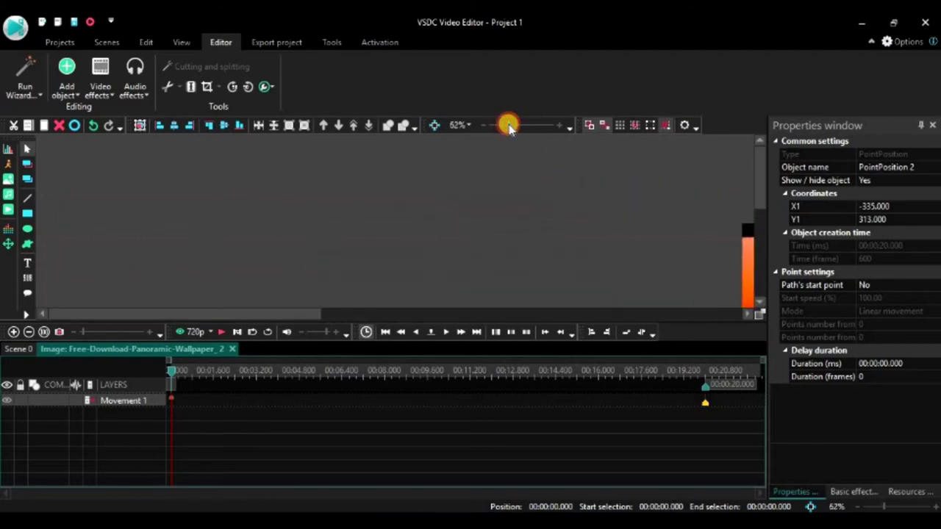
Preview the panorama's movement with the whole motion path in view, and return the playhead to the start
{"action": "left_click_drag", "start_coordinate": [340, 312], "coordinate": [539, 283]}
{"action": "scroll", "coordinate": [547, 285], "scroll_direction": "down", "scroll_amount": 2}
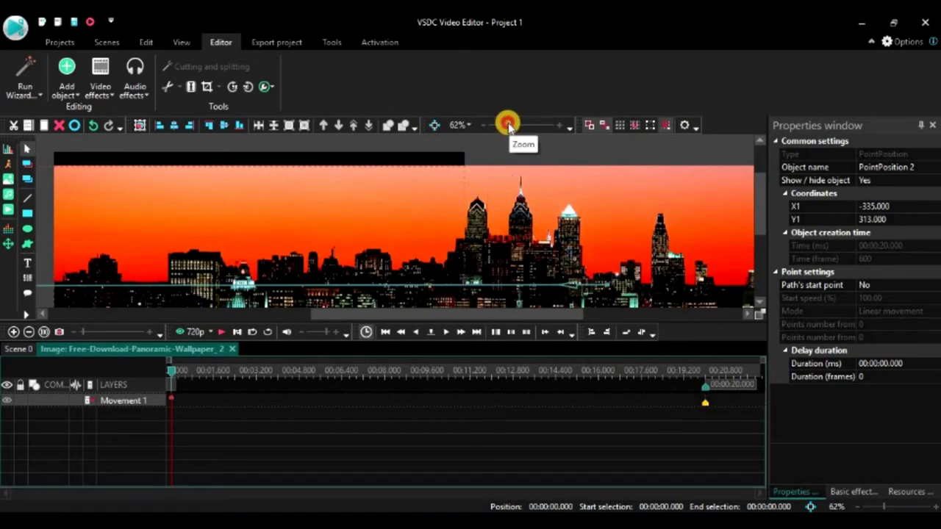
{"action": "left_click_drag", "start_coordinate": [506, 125], "coordinate": [497, 126]}
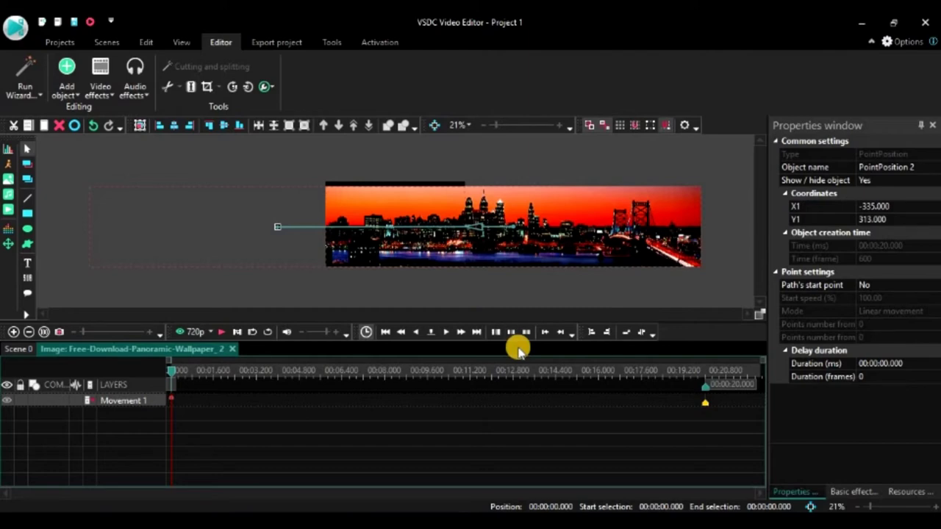
{"action": "left_click", "coordinate": [221, 332]}
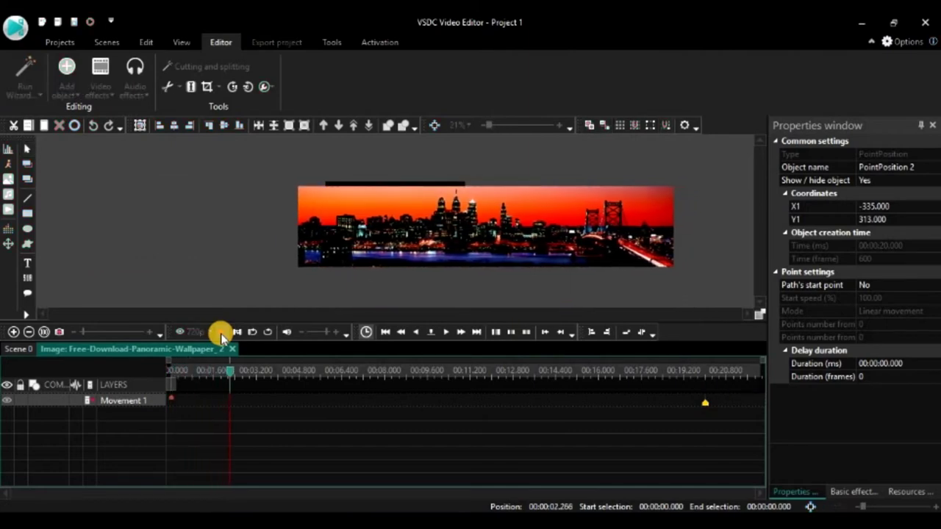
{"action": "left_click", "coordinate": [220, 332]}
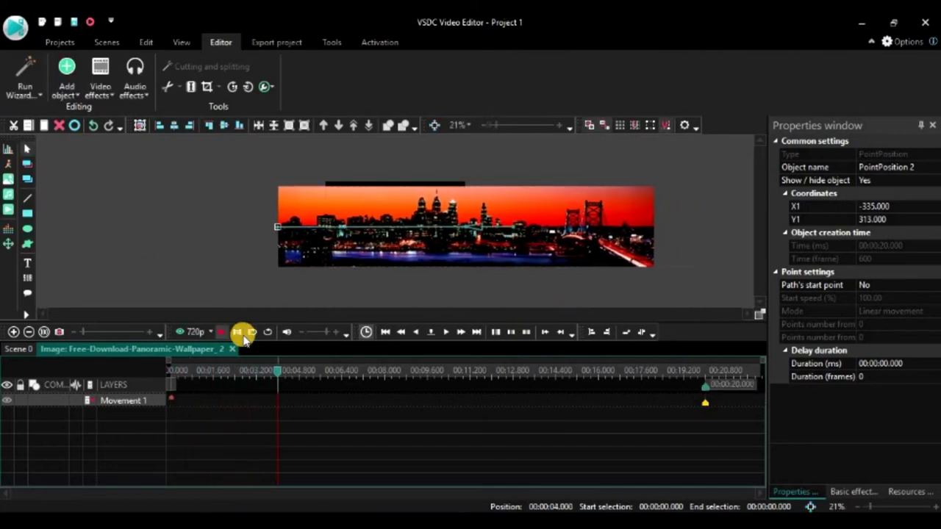
{"action": "left_click_drag", "start_coordinate": [242, 367], "coordinate": [171, 366]}
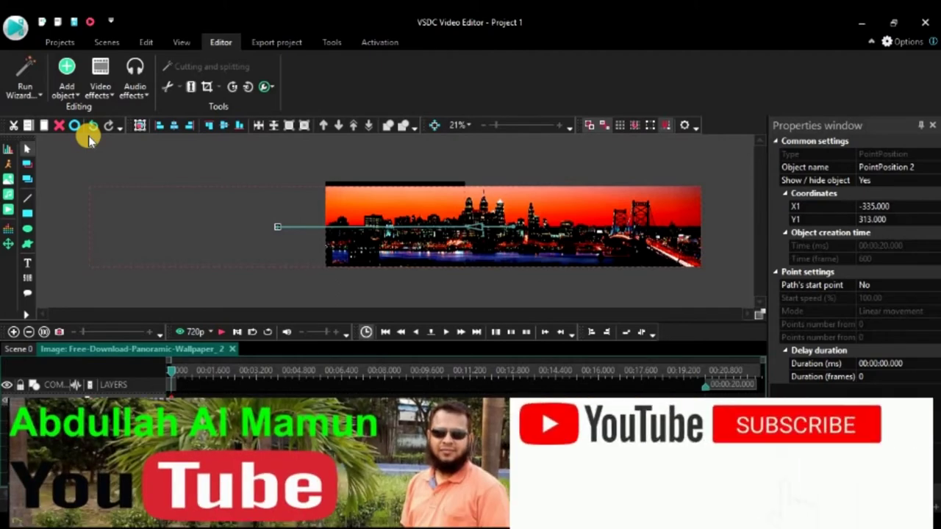
Apply a Zoom transform effect to the panorama clip for the whole parent duration
{"action": "left_click", "coordinate": [107, 94]}
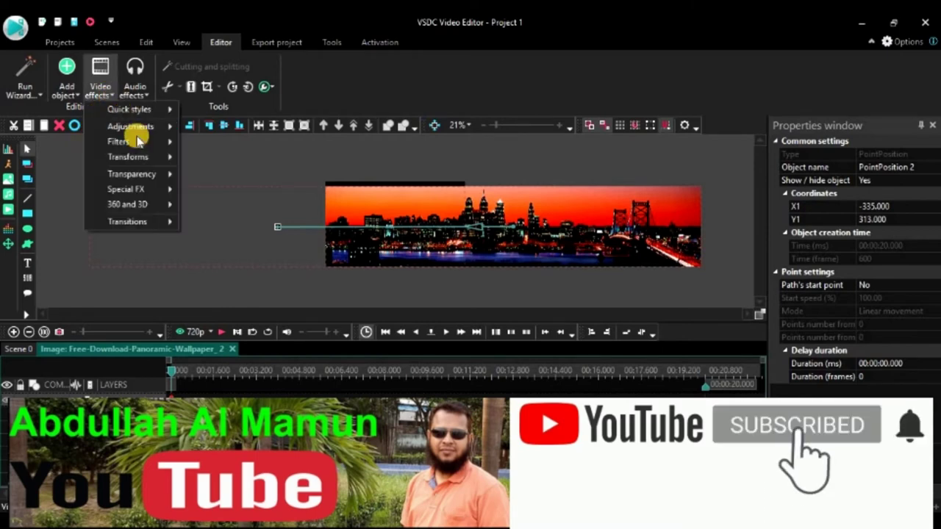
{"action": "mouse_move", "coordinate": [143, 155]}
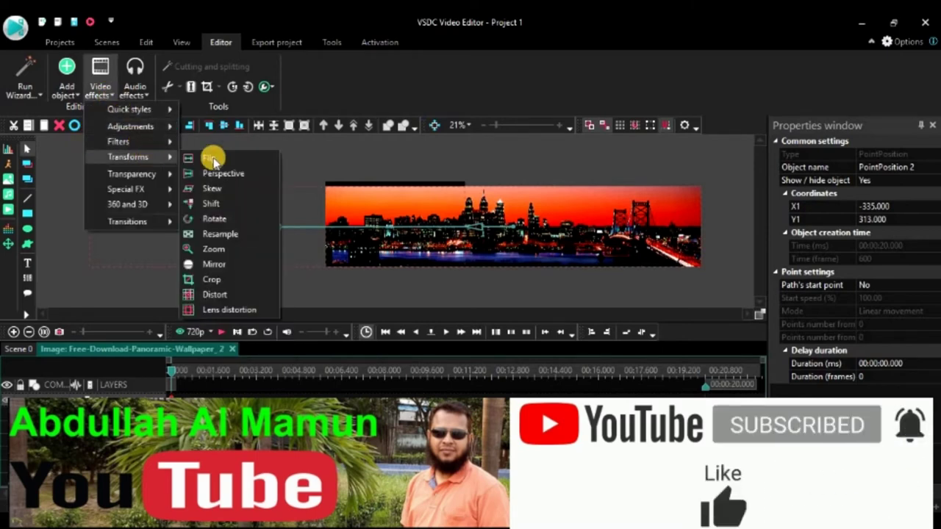
{"action": "left_click", "coordinate": [221, 250]}
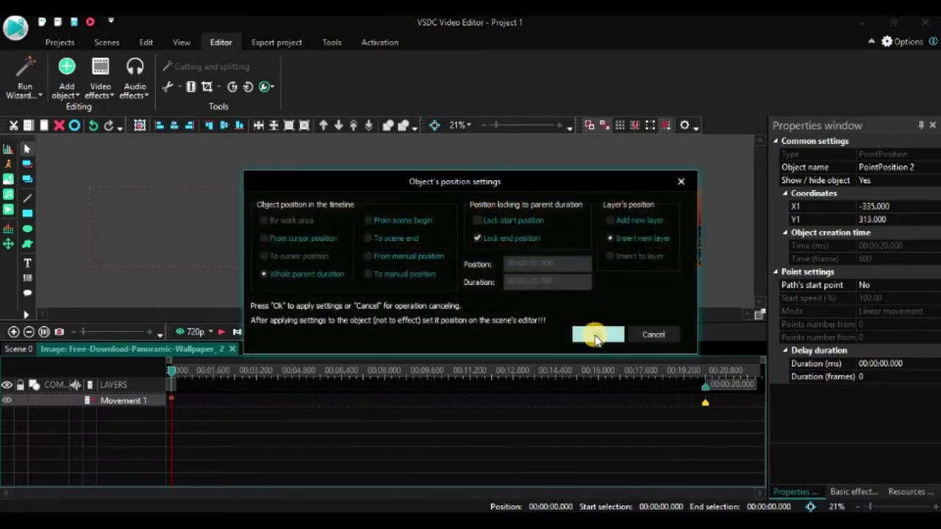
{"action": "left_click", "coordinate": [596, 336]}
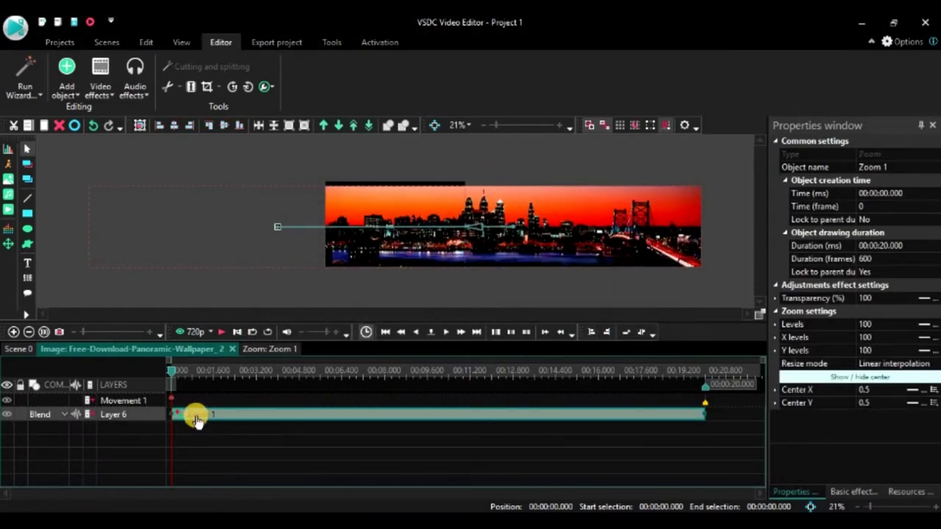
{"action": "left_click", "coordinate": [183, 415]}
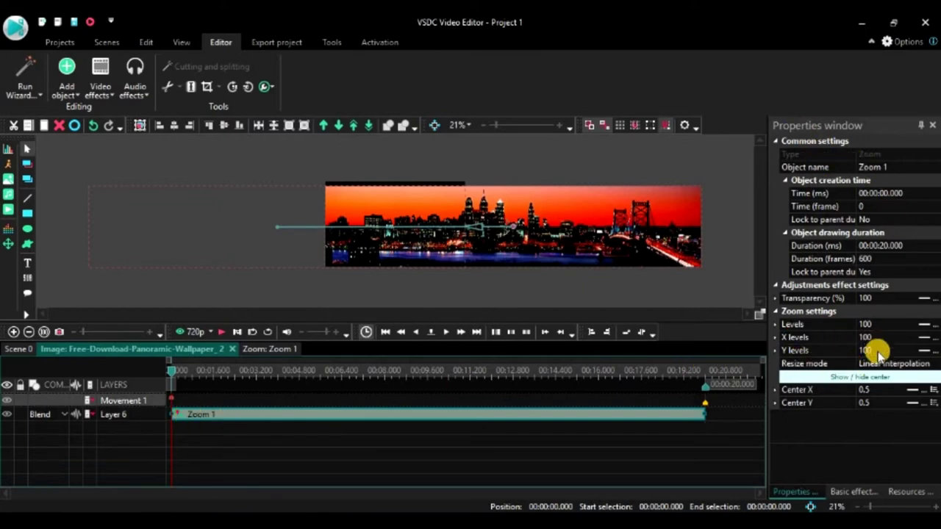
Make the Zoom effect's Levels and X levels change linearly from 100 to 150
{"action": "left_click", "coordinate": [922, 325]}
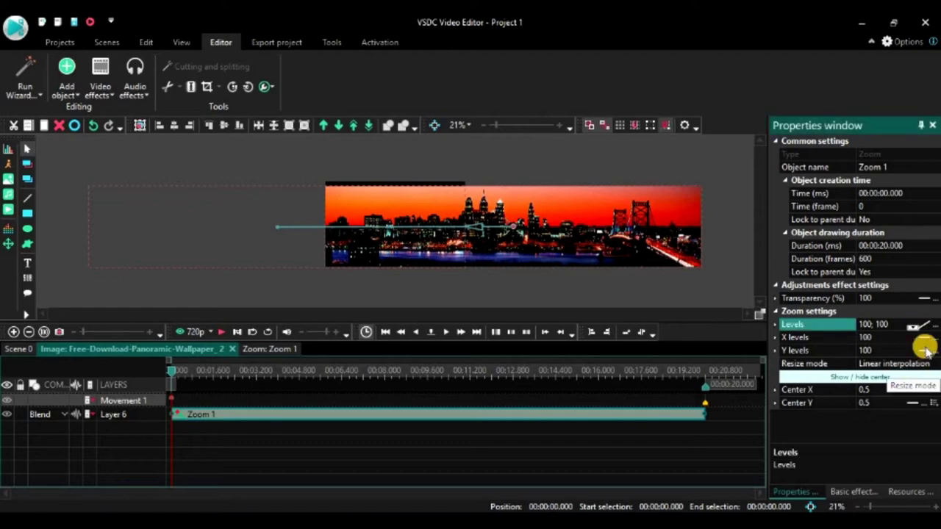
{"action": "left_click", "coordinate": [923, 337]}
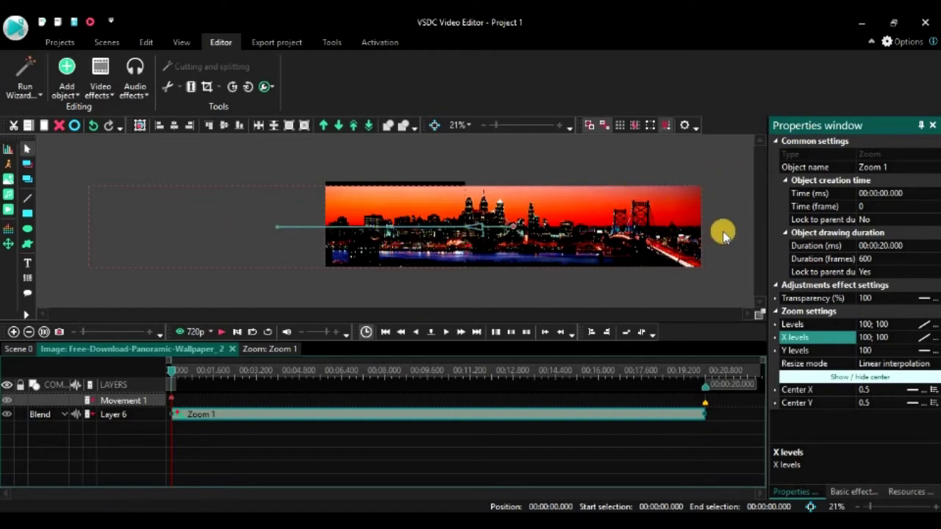
{"action": "left_click", "coordinate": [879, 325]}
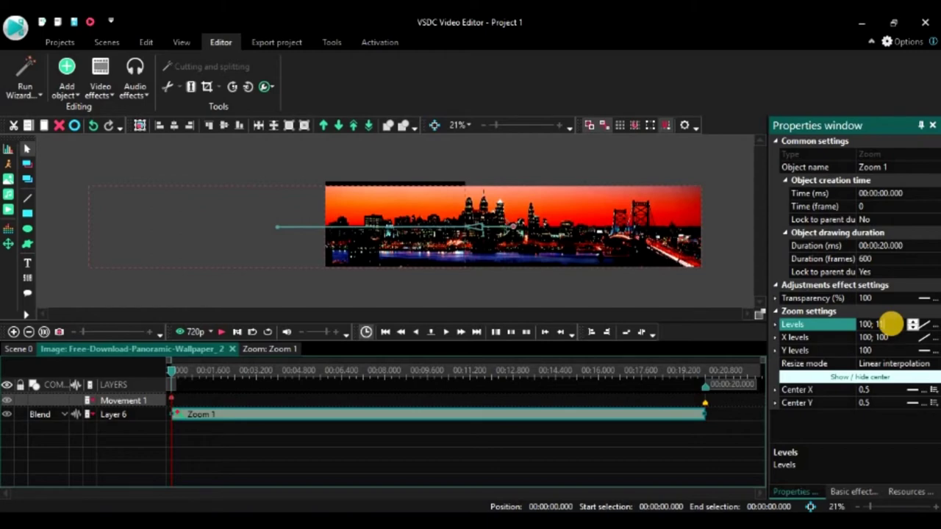
{"action": "left_click", "coordinate": [879, 337]}
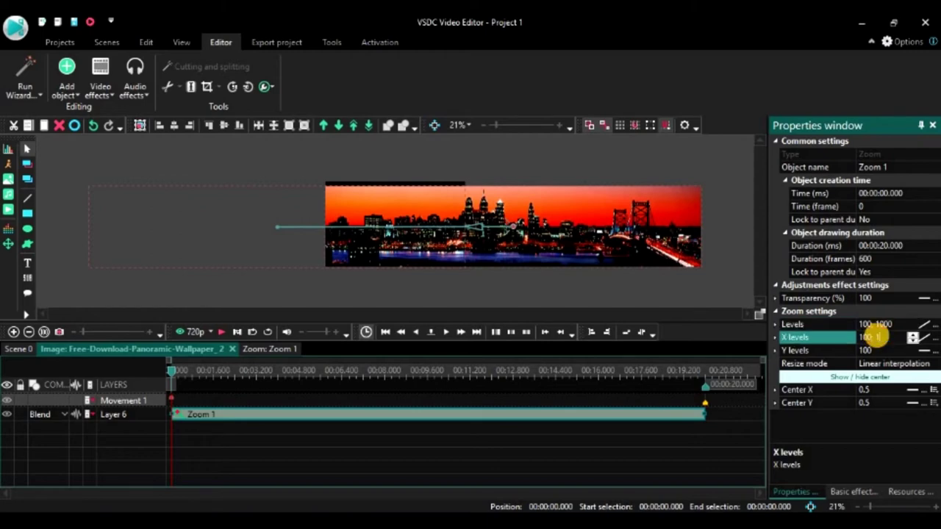
{"action": "type", "text": "0"}
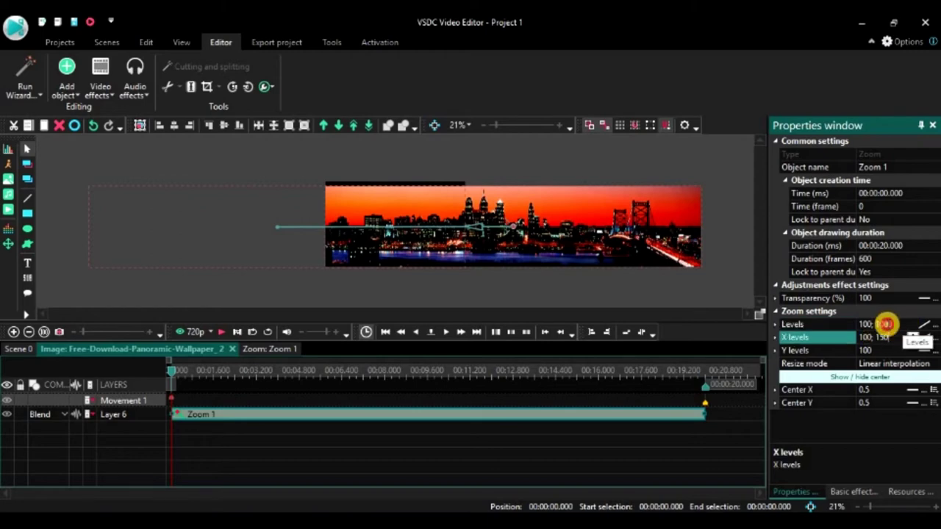
{"action": "left_click", "coordinate": [874, 324]}
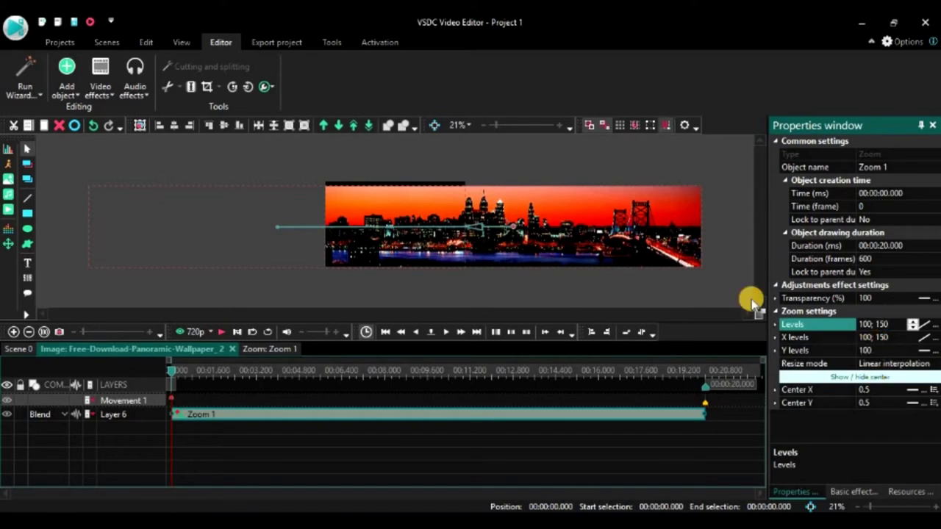
Scrub through the timeline from start to clip end to check the combined zoom and movement
{"action": "left_click", "coordinate": [397, 371]}
{"action": "left_click", "coordinate": [515, 371]}
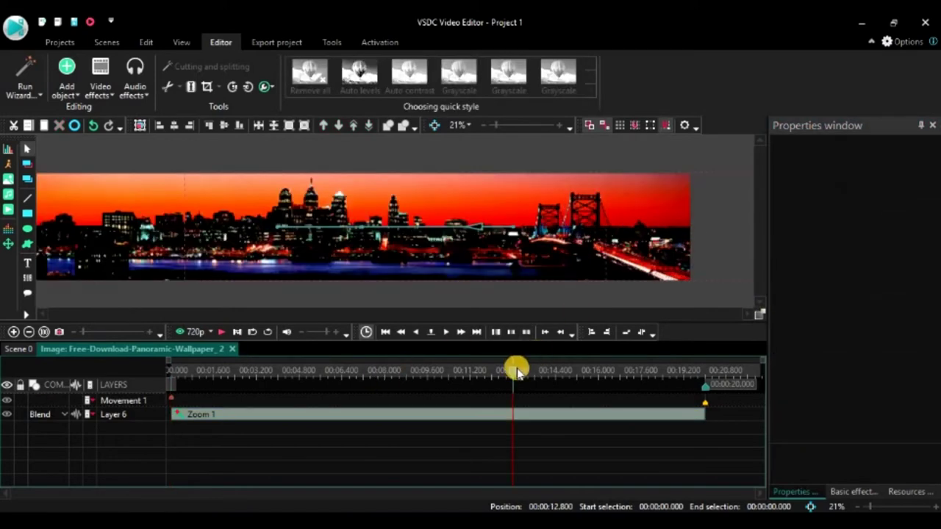
{"action": "left_click", "coordinate": [152, 362]}
{"action": "left_click", "coordinate": [132, 400]}
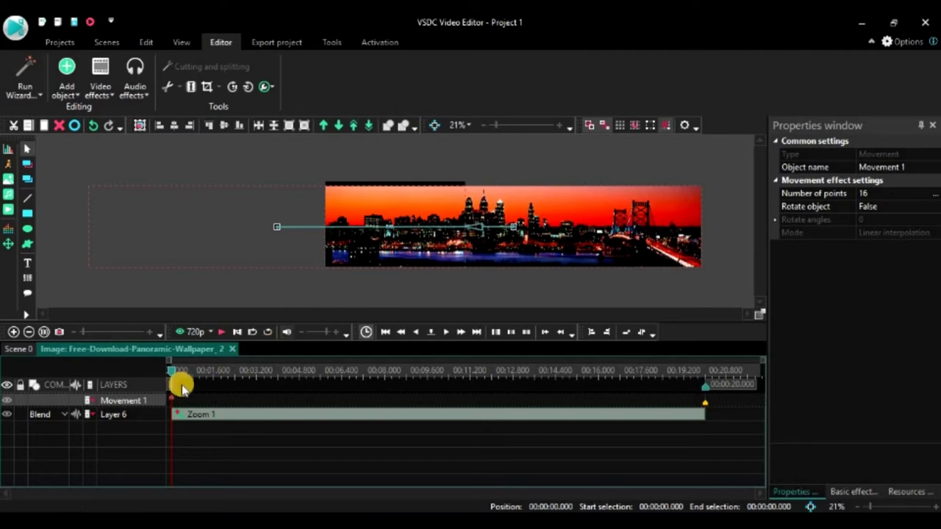
{"action": "left_click_drag", "start_coordinate": [172, 374], "coordinate": [704, 375]}
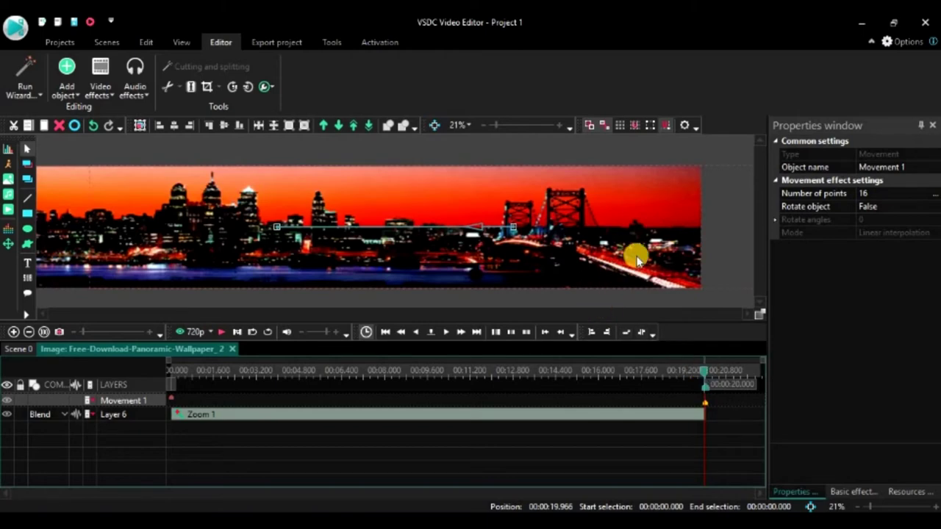
Move the panorama image vertically to a Top coordinate of about 35 at the end of the clip
{"action": "left_click", "coordinate": [399, 195]}
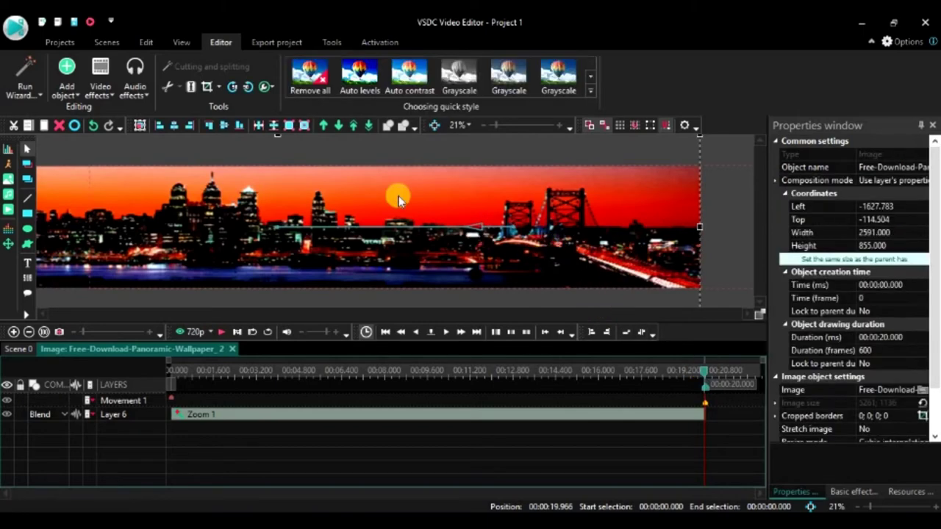
{"action": "key", "text": "Down"}
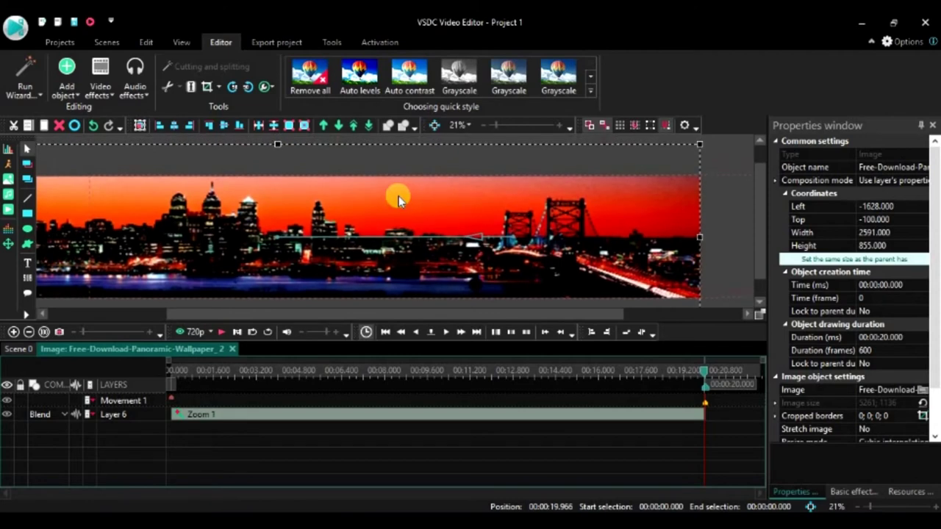
{"action": "key", "text": "Up"}
{"action": "key", "text": "Up"}
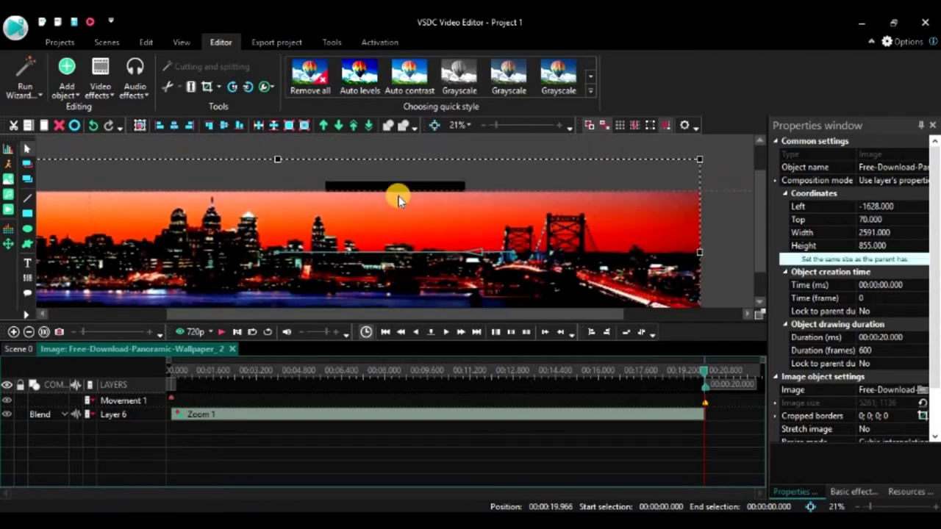
{"action": "key", "text": "Up"}
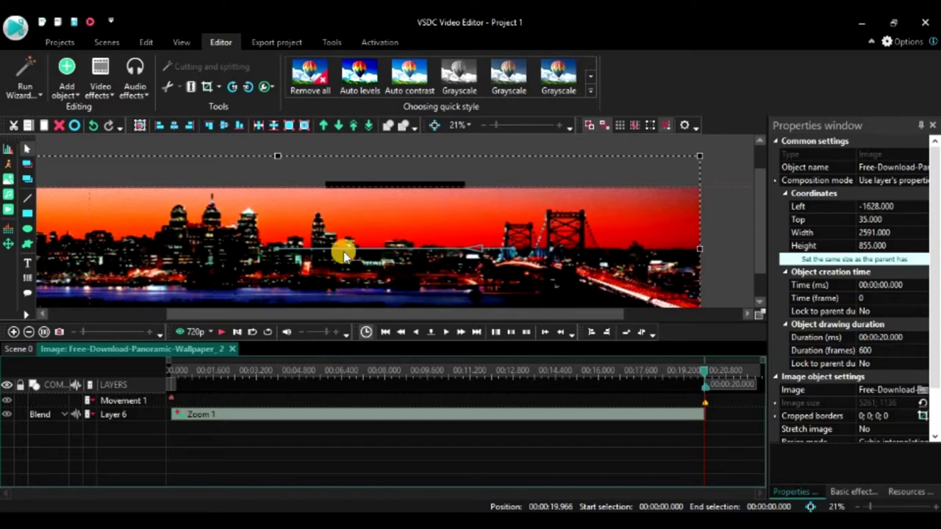
Move the Zoom effect's center to the image's right edge, at Center X 1 and Center Y 0.49
{"action": "left_click", "coordinate": [278, 252]}
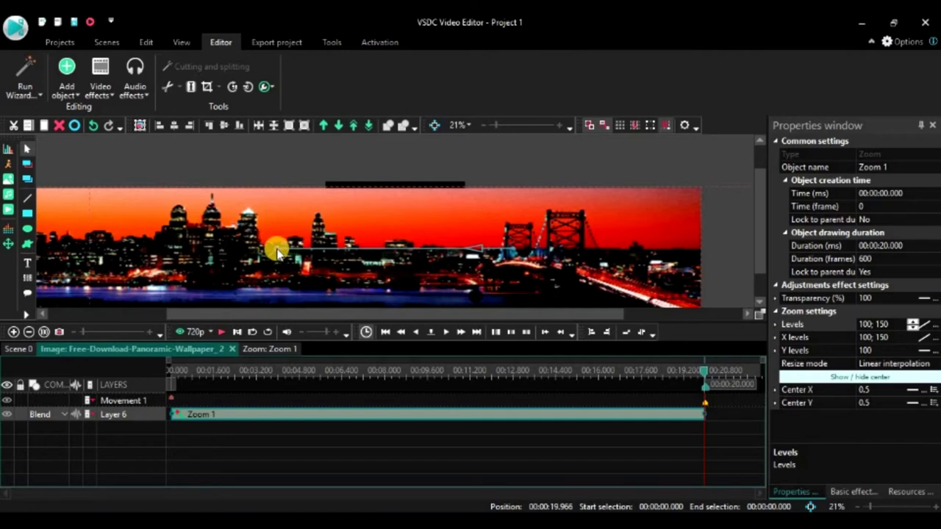
{"action": "left_click_drag", "start_coordinate": [276, 250], "coordinate": [377, 252]}
{"action": "left_click_drag", "start_coordinate": [401, 252], "coordinate": [464, 250]}
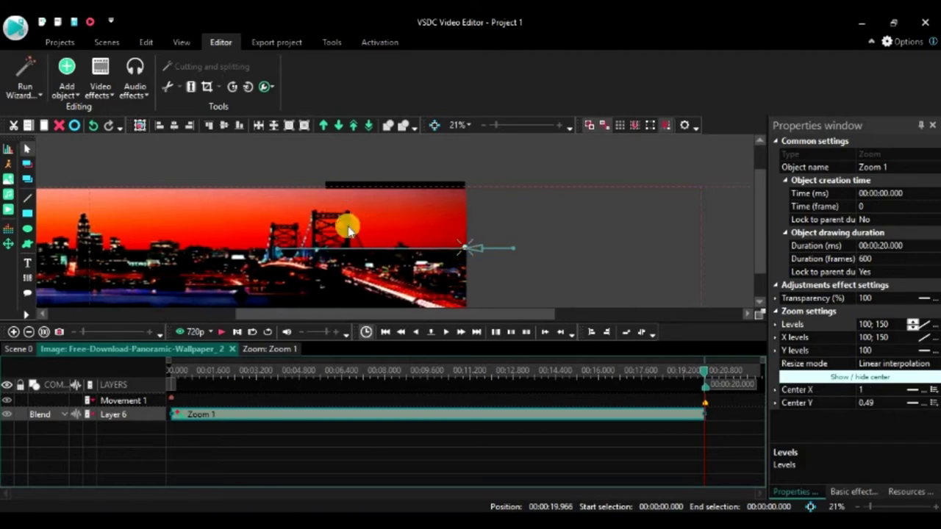
Shift the panorama image vertically over the scene frame to a Top coordinate of about -163 and play the animation through
{"action": "left_click", "coordinate": [405, 222]}
{"action": "scroll", "coordinate": [404, 222], "scroll_direction": "down", "scroll_amount": 3}
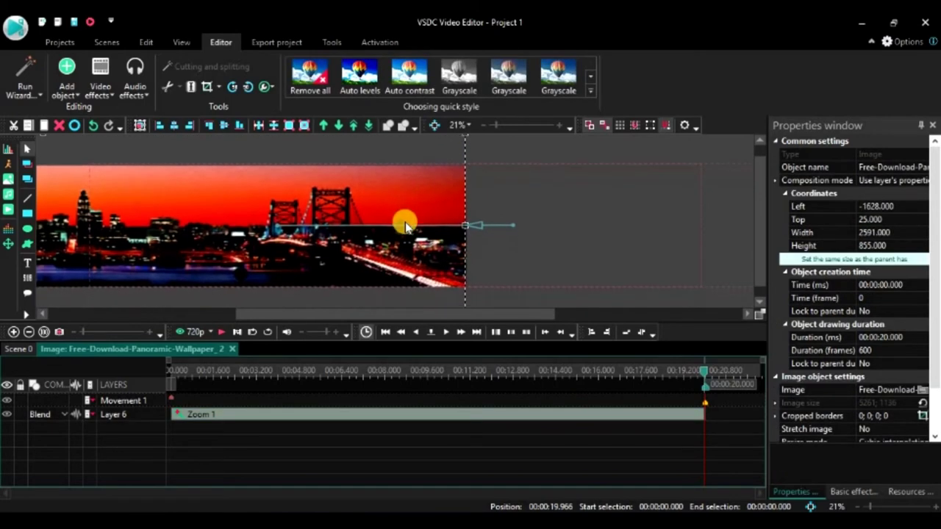
{"action": "scroll", "coordinate": [405, 222], "scroll_direction": "down", "scroll_amount": 4}
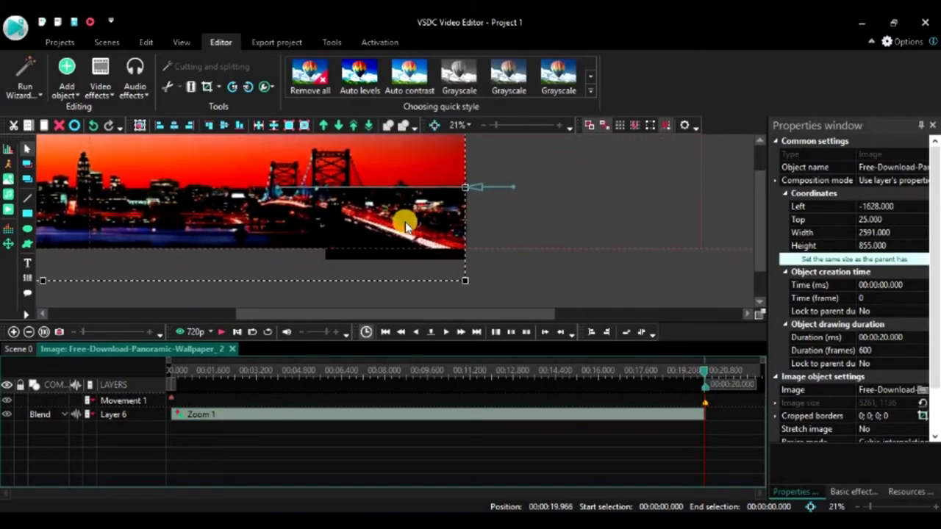
{"action": "scroll", "coordinate": [405, 222], "scroll_direction": "up", "scroll_amount": 4}
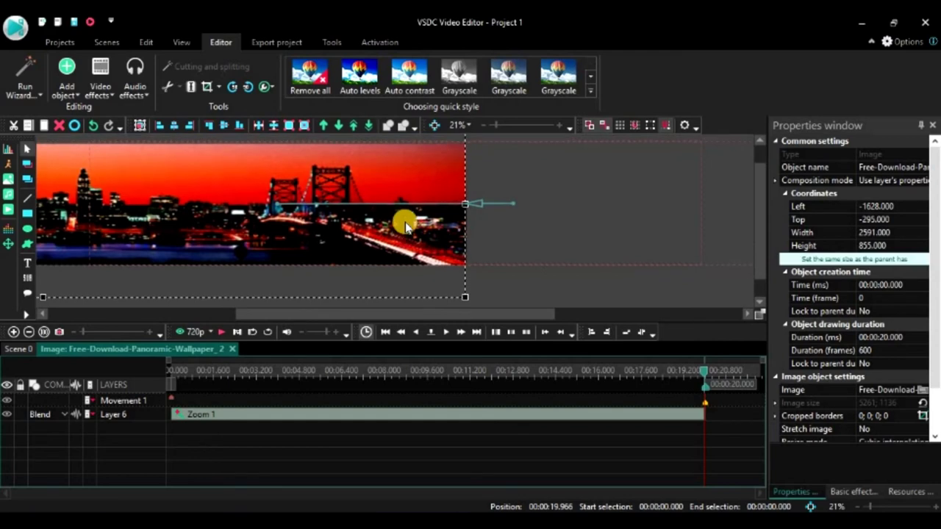
{"action": "left_click_drag", "start_coordinate": [260, 358], "coordinate": [168, 358]}
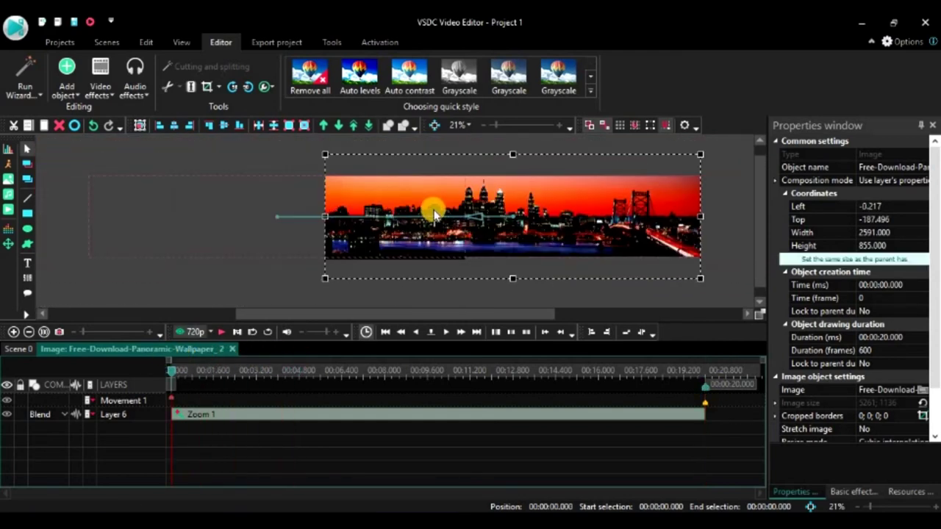
{"action": "left_click", "coordinate": [404, 239]}
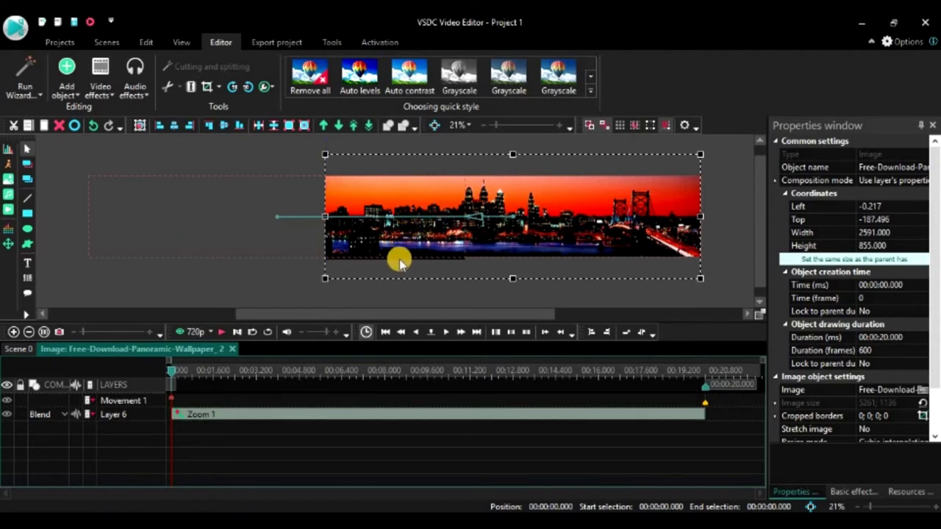
{"action": "key", "text": "ctrl+z"}
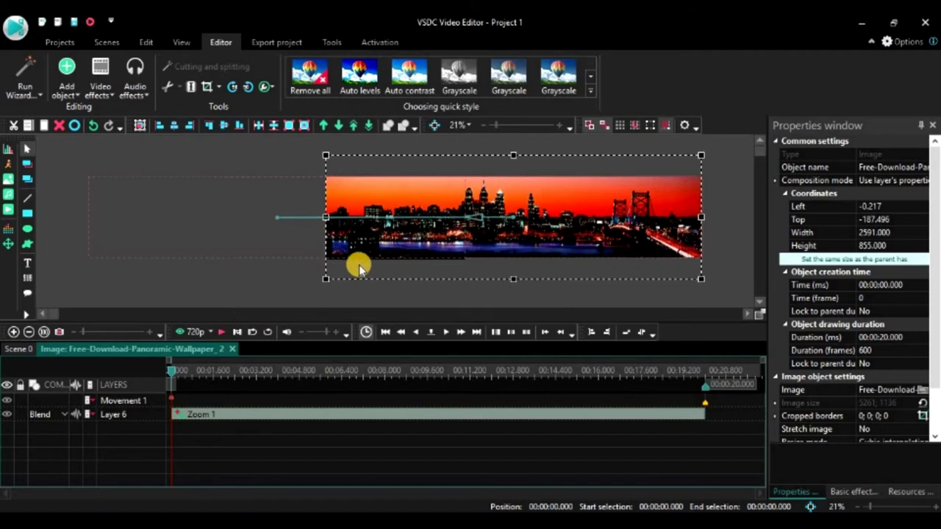
{"action": "left_click", "coordinate": [221, 331]}
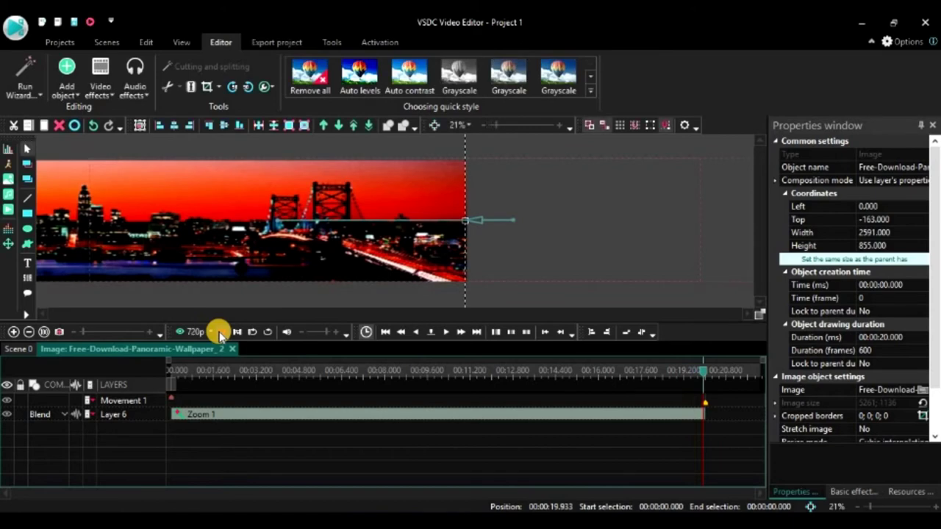
Return to the main scene and insert the image "unnamed" from the cursor position into the existing layer
{"action": "left_click", "coordinate": [232, 349]}
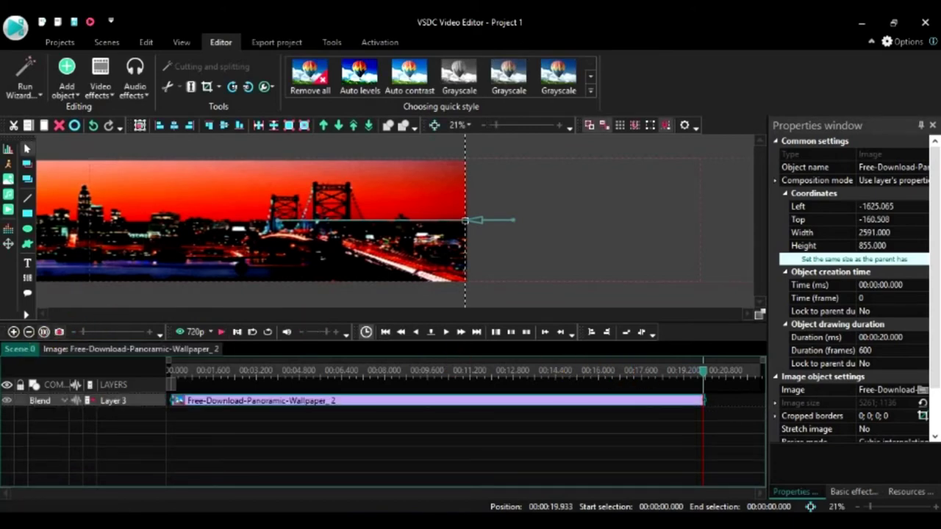
{"action": "left_click", "coordinate": [7, 183]}
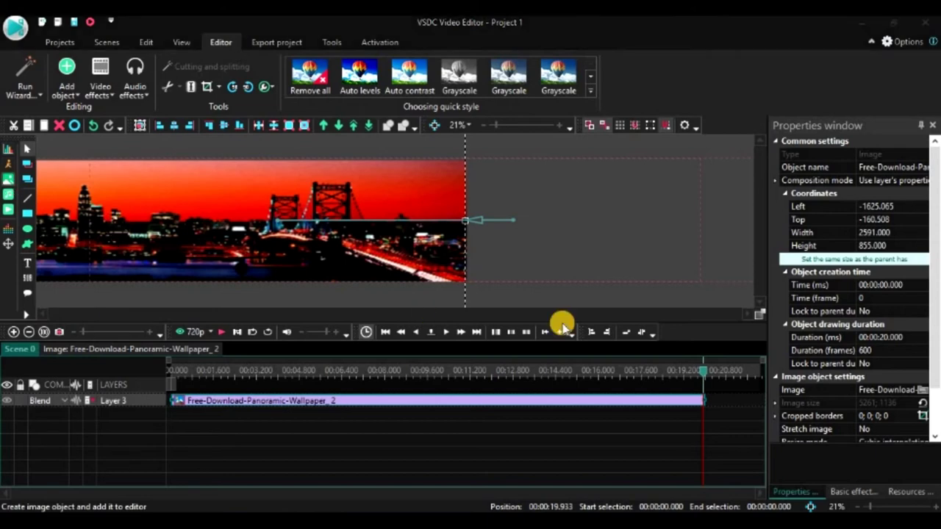
{"action": "scroll", "coordinate": [705, 274], "scroll_direction": "down", "scroll_amount": 10}
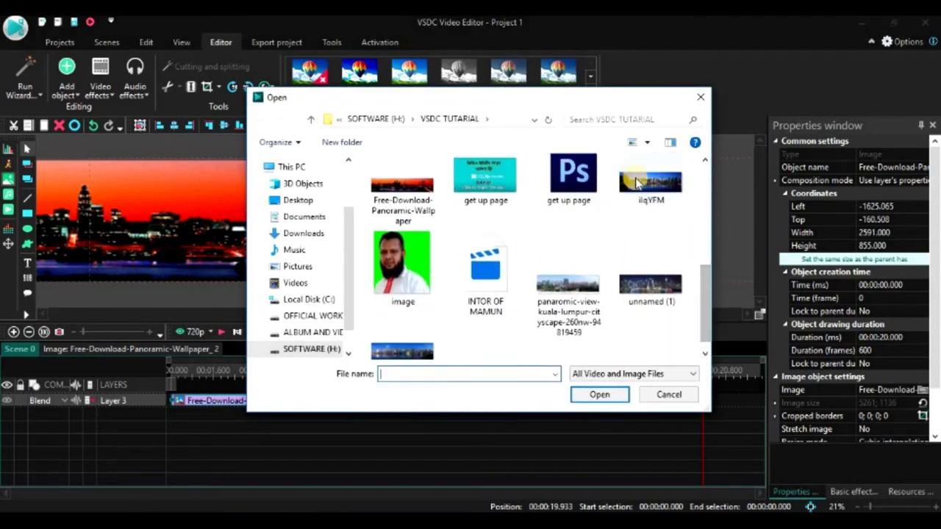
{"action": "left_click", "coordinate": [647, 189]}
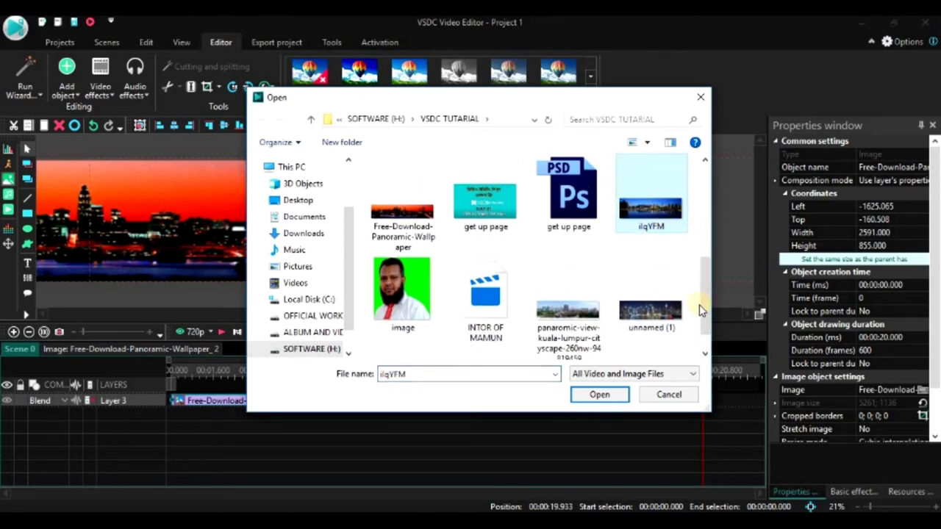
{"action": "scroll", "coordinate": [700, 310], "scroll_direction": "down", "scroll_amount": 1}
{"action": "left_click", "coordinate": [432, 344]}
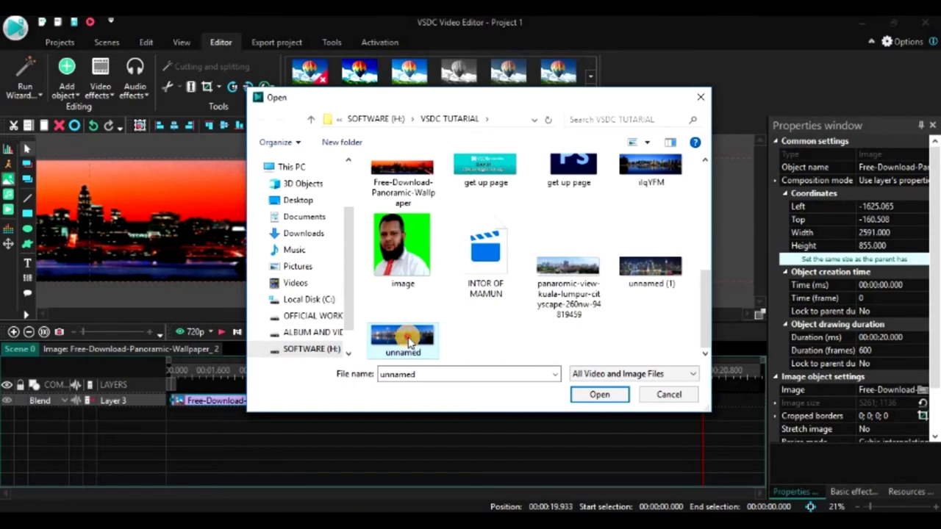
{"action": "double_click", "coordinate": [410, 343]}
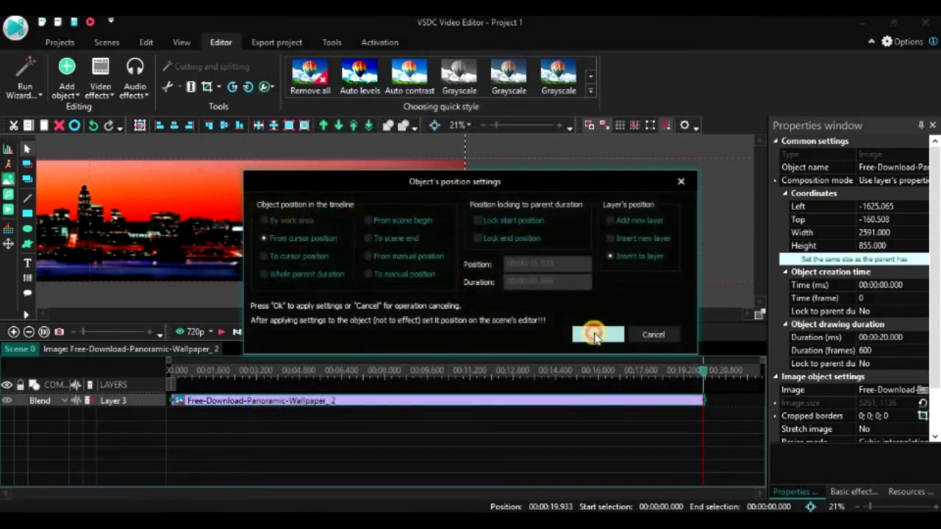
{"action": "left_click", "coordinate": [596, 332]}
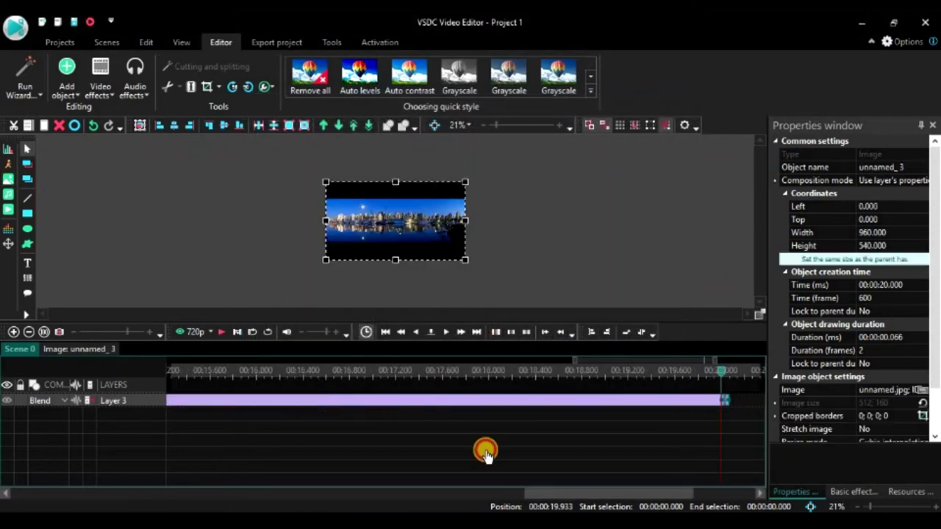
Extend the unnamed clip to a 20-second duration and place it directly after the Free-Download-Panoramic-Wallpaper clip on Layer 3
{"action": "left_click_drag", "start_coordinate": [301, 448], "coordinate": [134, 434]}
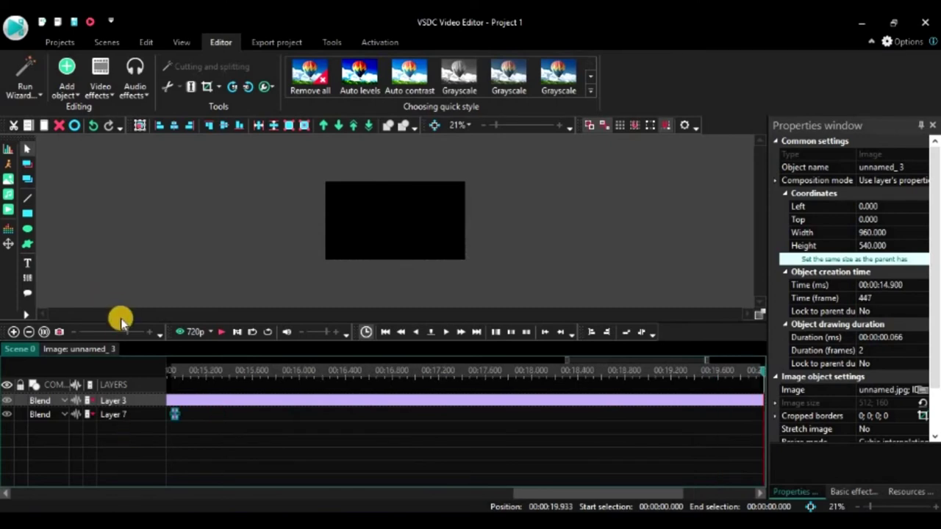
{"action": "left_click_drag", "start_coordinate": [125, 331], "coordinate": [82, 332]}
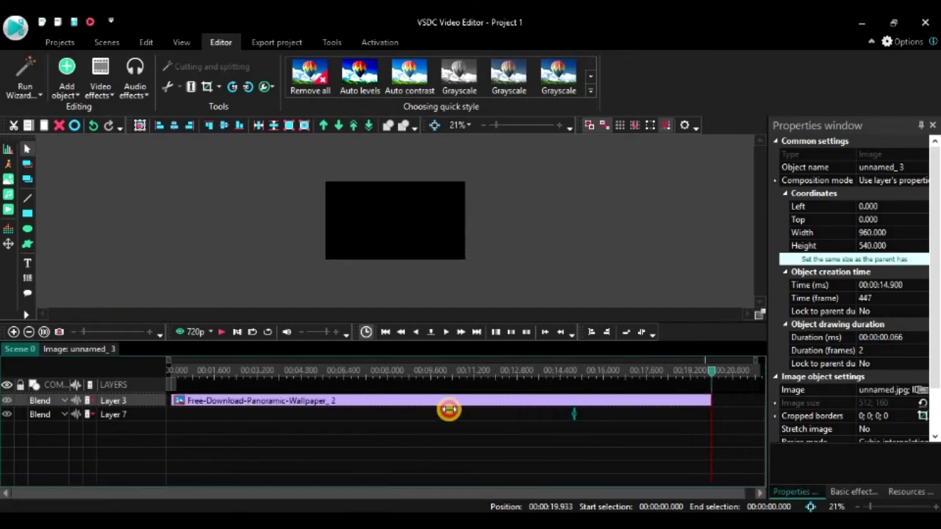
{"action": "left_click_drag", "start_coordinate": [448, 409], "coordinate": [130, 414]}
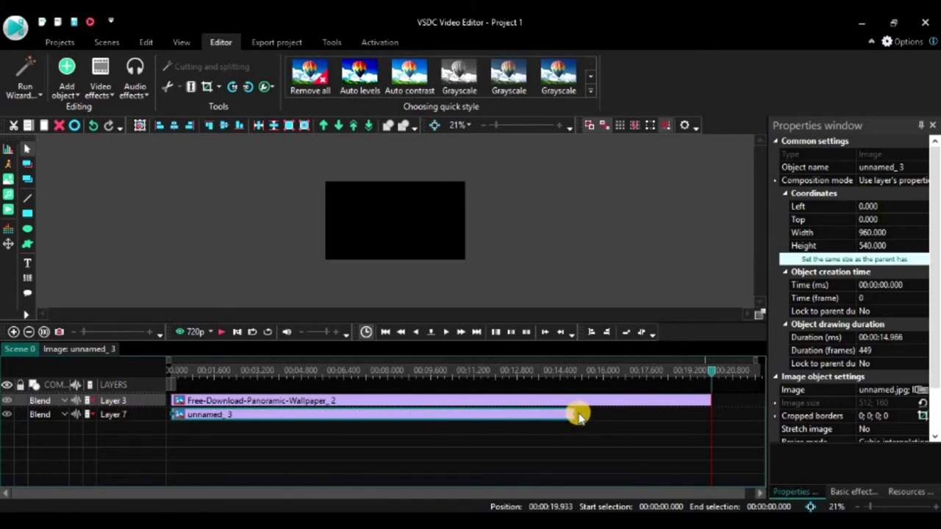
{"action": "left_click_drag", "start_coordinate": [576, 413], "coordinate": [692, 409]}
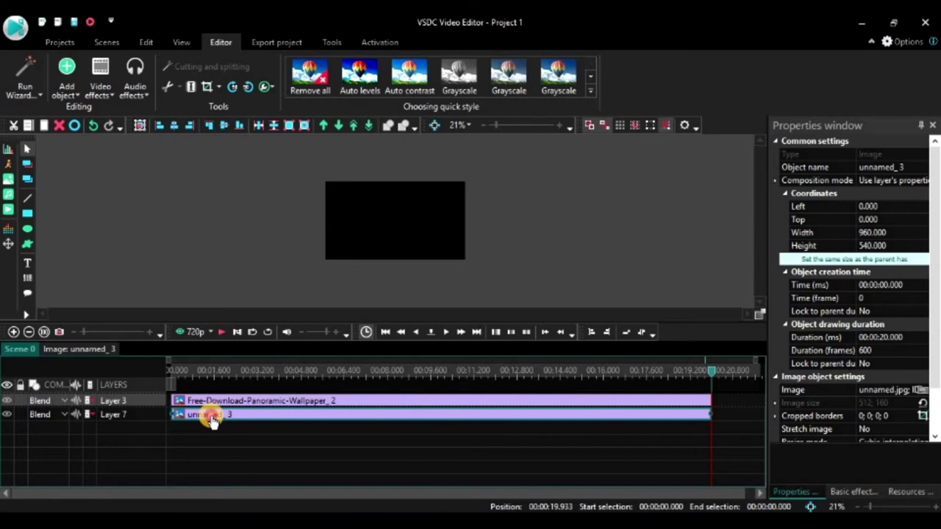
{"action": "left_click_drag", "start_coordinate": [211, 418], "coordinate": [716, 402]}
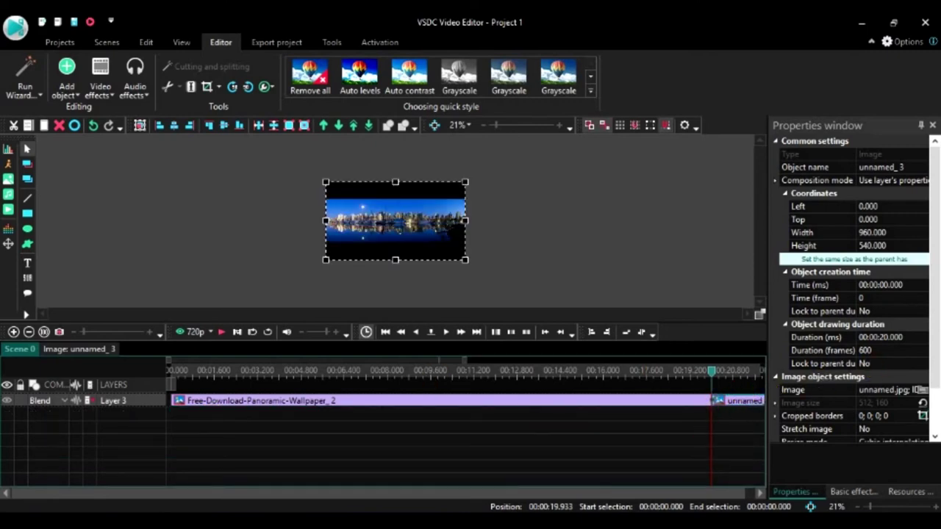
{"action": "scroll", "coordinate": [510, 404], "scroll_direction": "down", "scroll_amount": 2}
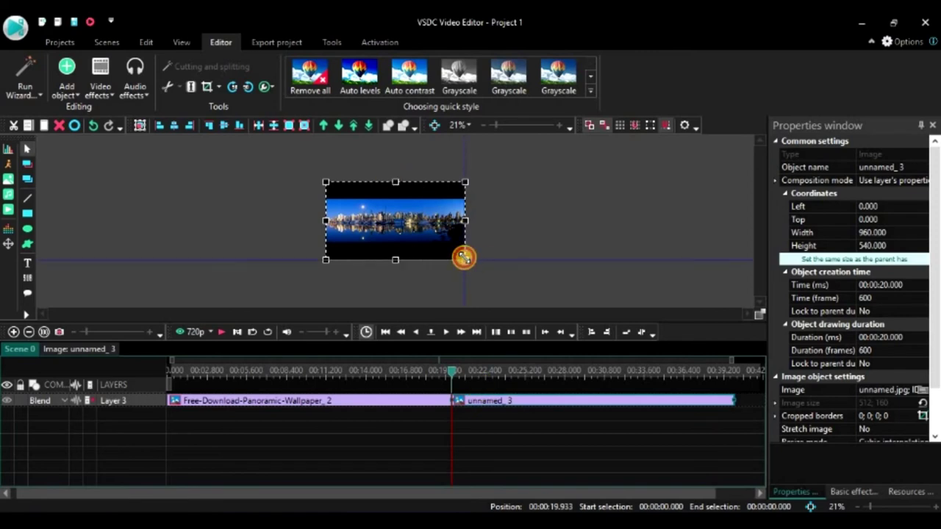
Enlarge the unnamed image to about 1791 by 895 and align its right edge with the scene frame, at about Left -833, Top -186
{"action": "left_click_drag", "start_coordinate": [464, 260], "coordinate": [607, 319]}
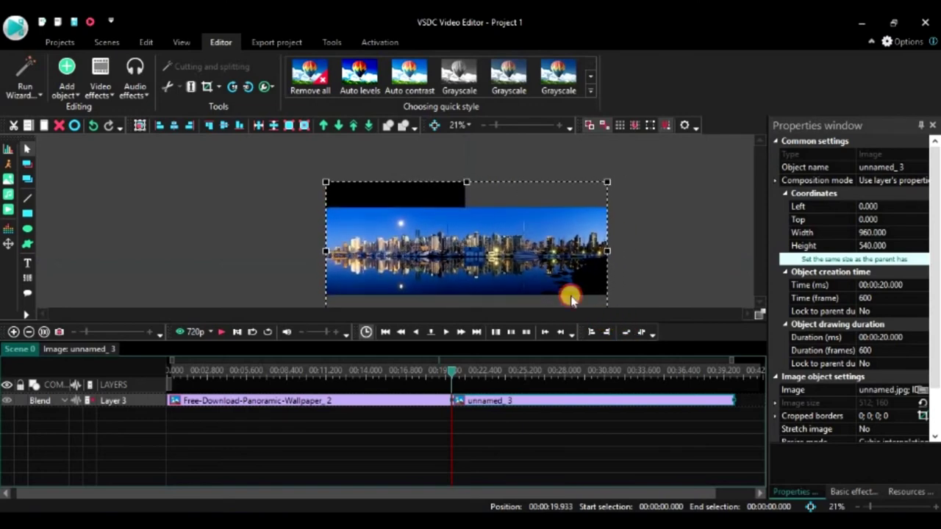
{"action": "scroll", "coordinate": [459, 220], "scroll_direction": "down", "scroll_amount": 2}
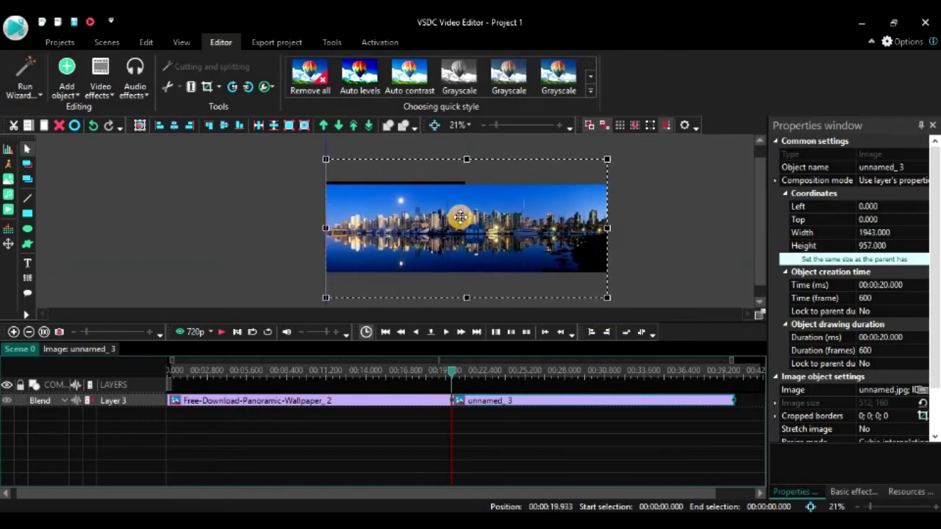
{"action": "left_click_drag", "start_coordinate": [459, 217], "coordinate": [463, 213]}
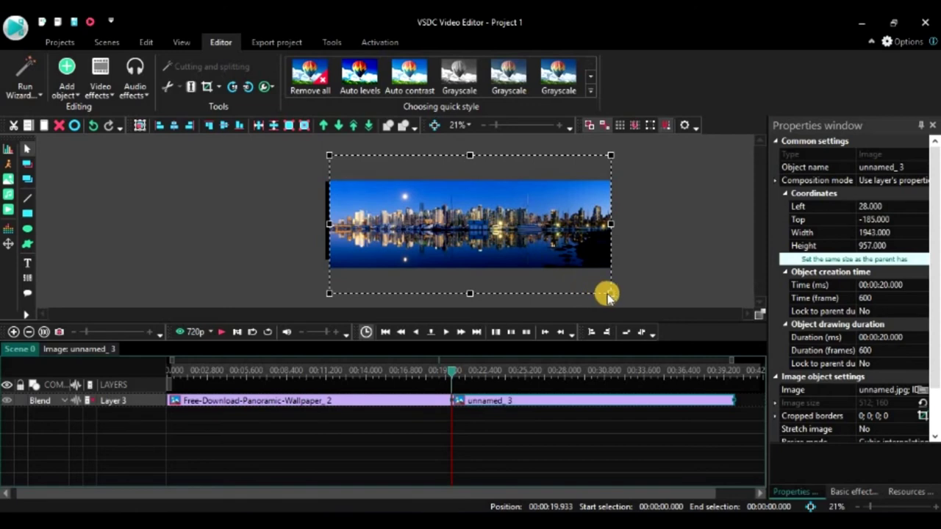
{"action": "left_click_drag", "start_coordinate": [609, 293], "coordinate": [301, 243]}
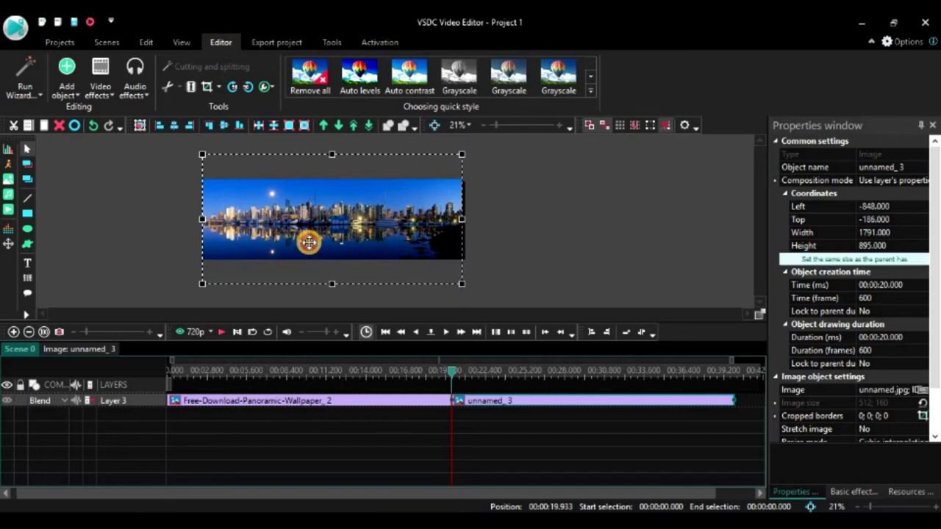
{"action": "left_click_drag", "start_coordinate": [340, 247], "coordinate": [342, 247]}
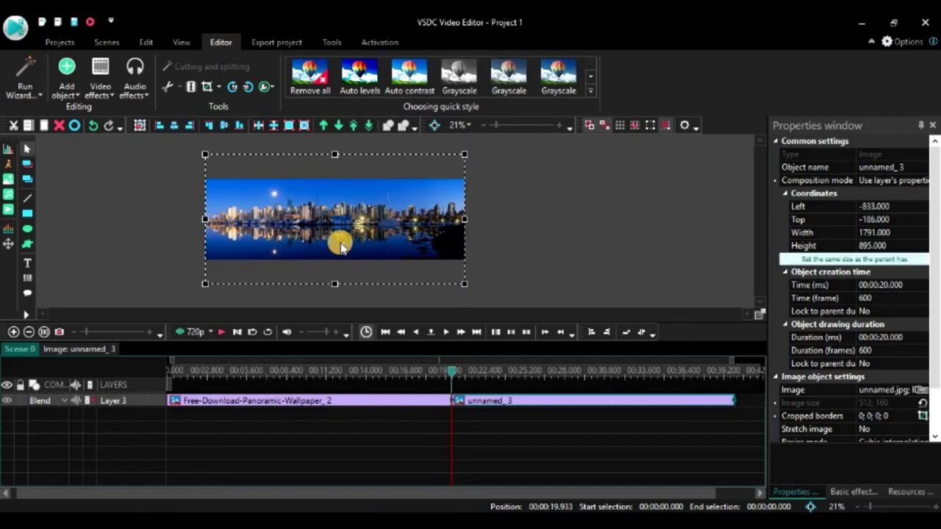
Open the unnamed clip and add a Movement effect to the object's end, with its end point at about X 67, Y 262
{"action": "double_click", "coordinate": [496, 400]}
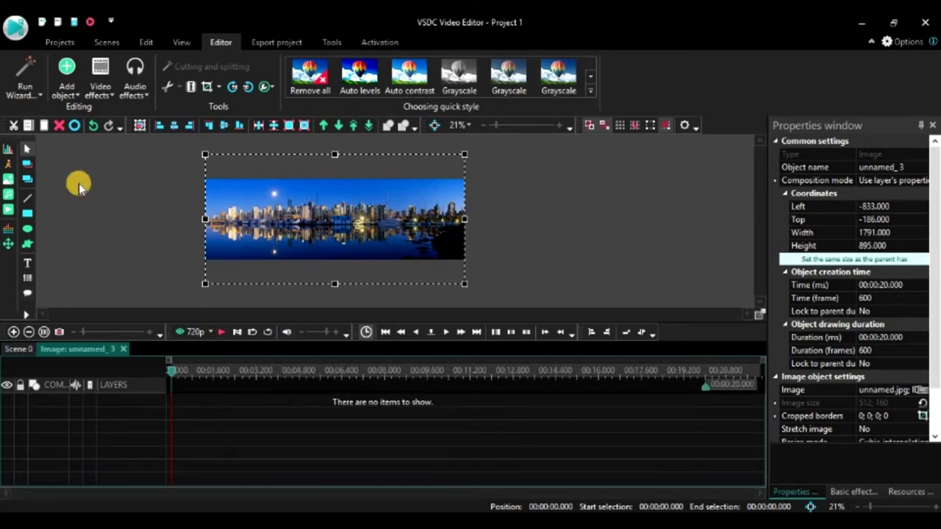
{"action": "left_click", "coordinate": [9, 247]}
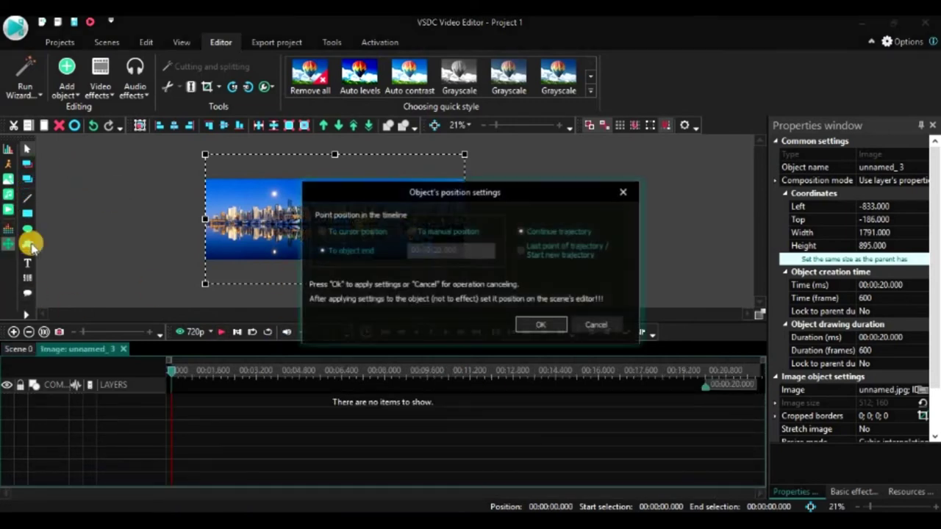
{"action": "left_click", "coordinate": [531, 325]}
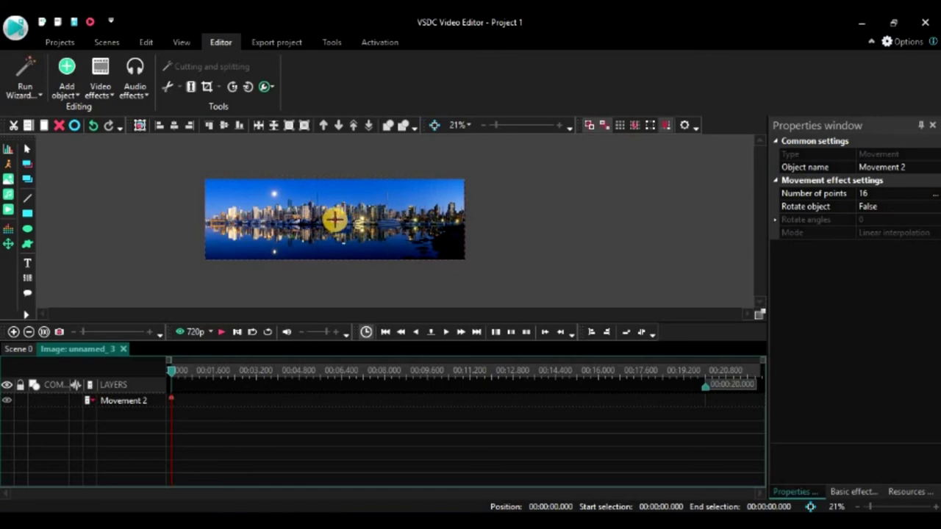
{"action": "mouse_move", "coordinate": [335, 219]}
{"action": "left_mouse_down"}
{"action": "mouse_move", "coordinate": [586, 223]}
{"action": "mouse_move", "coordinate": [562, 222]}
{"action": "left_mouse_up"}
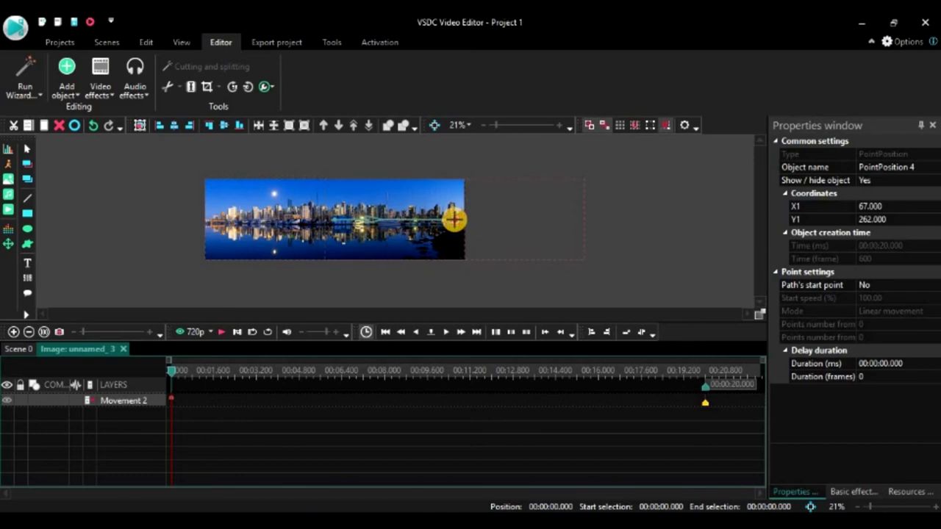
Shift the unnamed image vertically to a Top coordinate of about -136, preview its movement and return to the clip start
{"action": "left_click", "coordinate": [290, 224]}
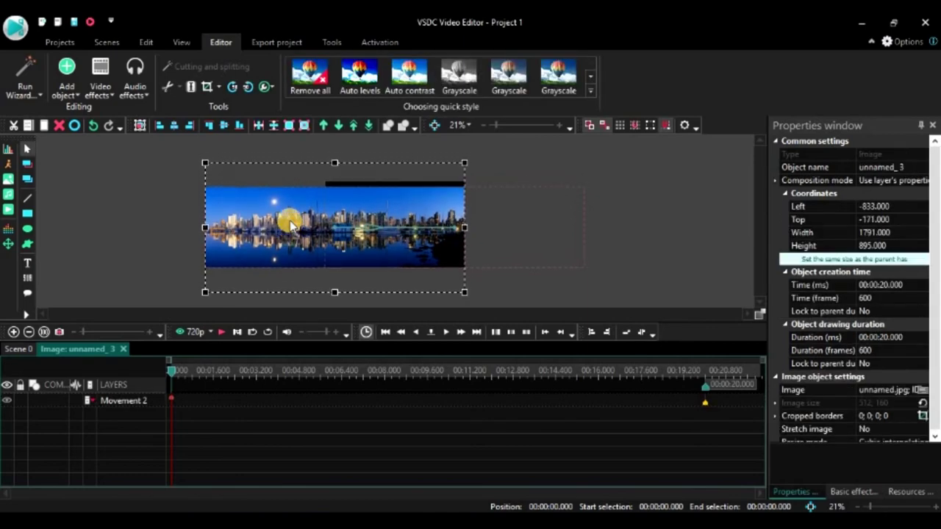
{"action": "left_click_drag", "start_coordinate": [291, 225], "coordinate": [291, 226]}
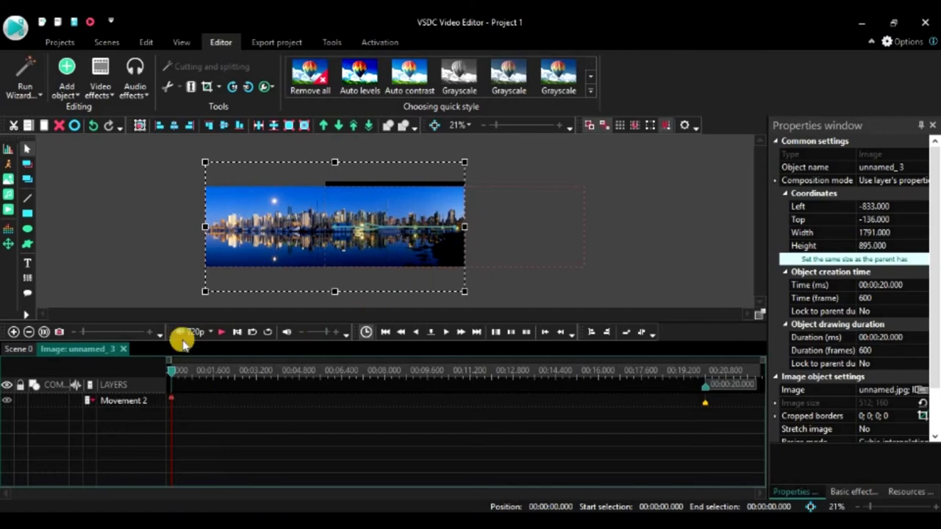
{"action": "left_click", "coordinate": [220, 332]}
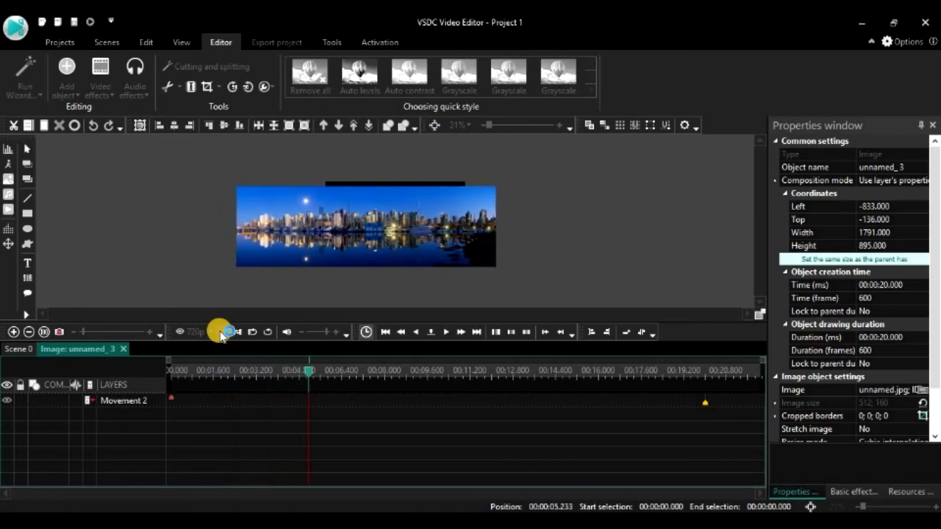
{"action": "left_click", "coordinate": [221, 332]}
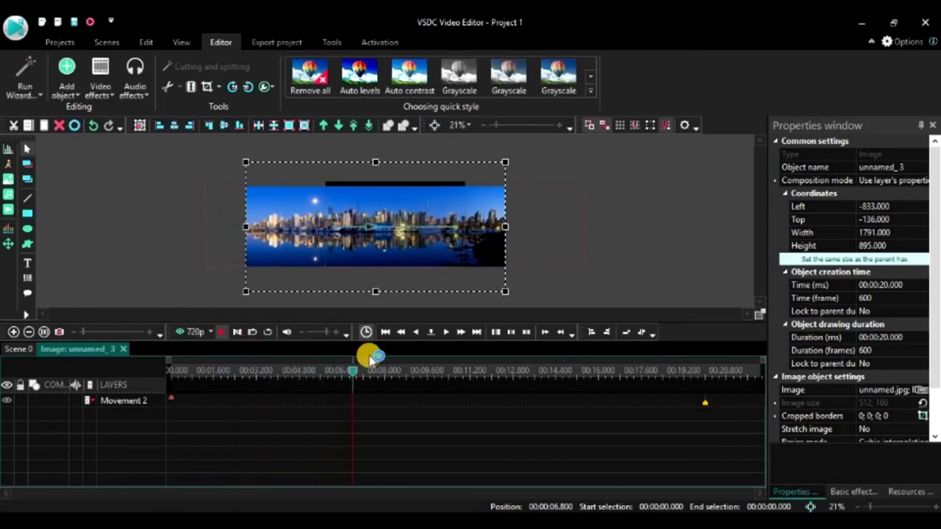
{"action": "left_click_drag", "start_coordinate": [366, 369], "coordinate": [153, 369]}
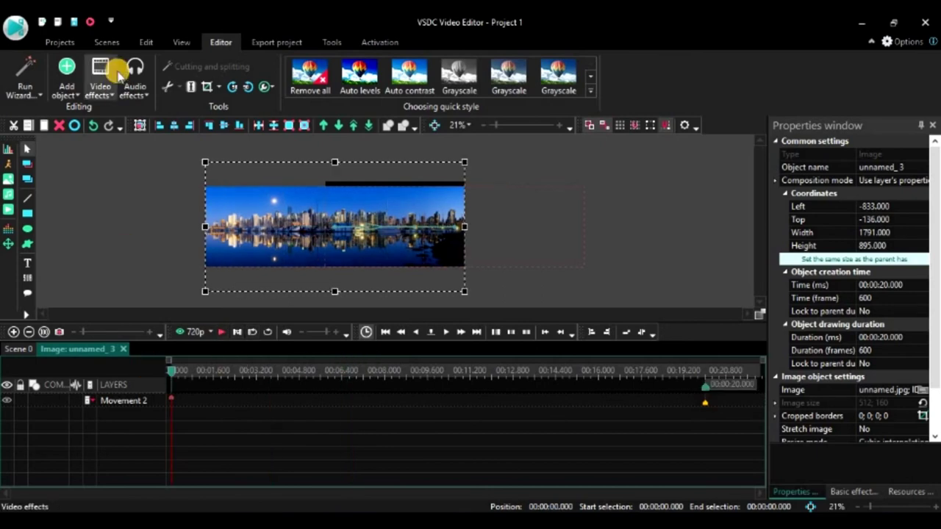
Add a Zoom effect to the unnamed image for the whole parent duration on a new layer
{"action": "left_click", "coordinate": [116, 97]}
{"action": "mouse_move", "coordinate": [134, 155]}
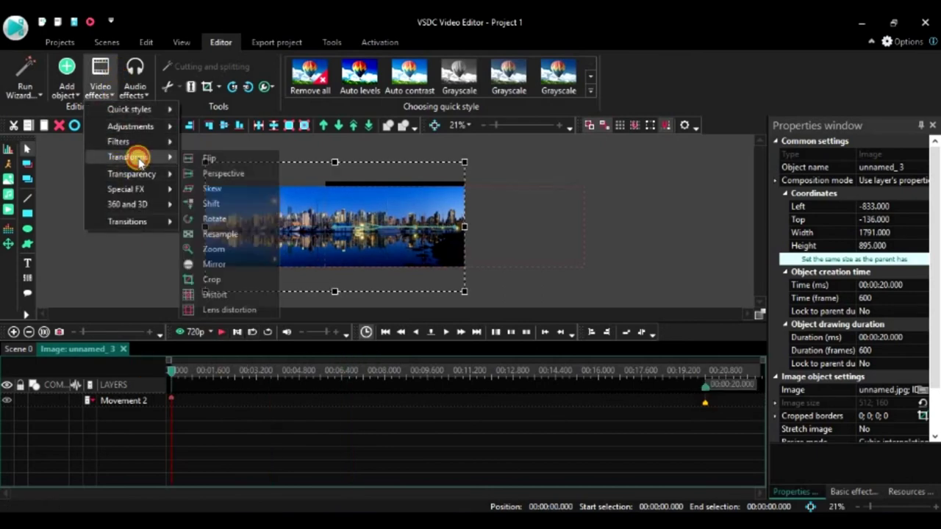
{"action": "left_click", "coordinate": [219, 234]}
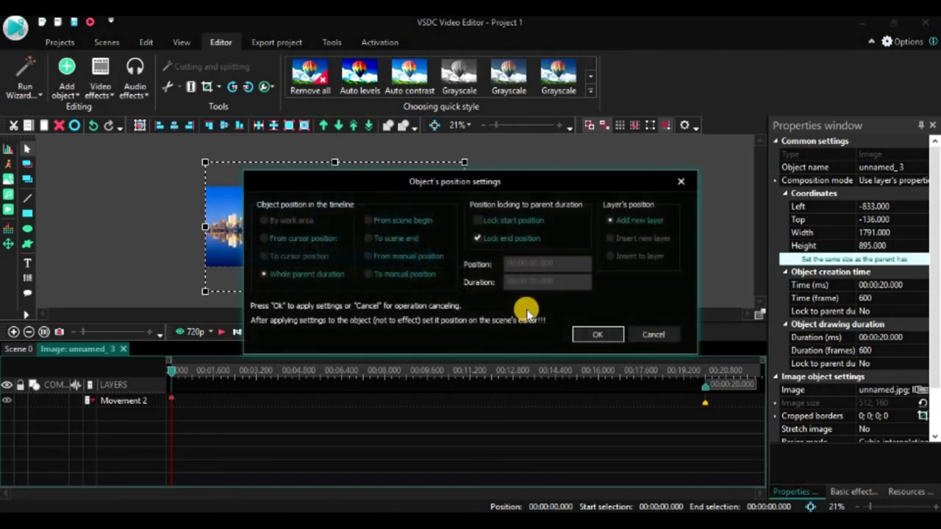
{"action": "left_click", "coordinate": [596, 334]}
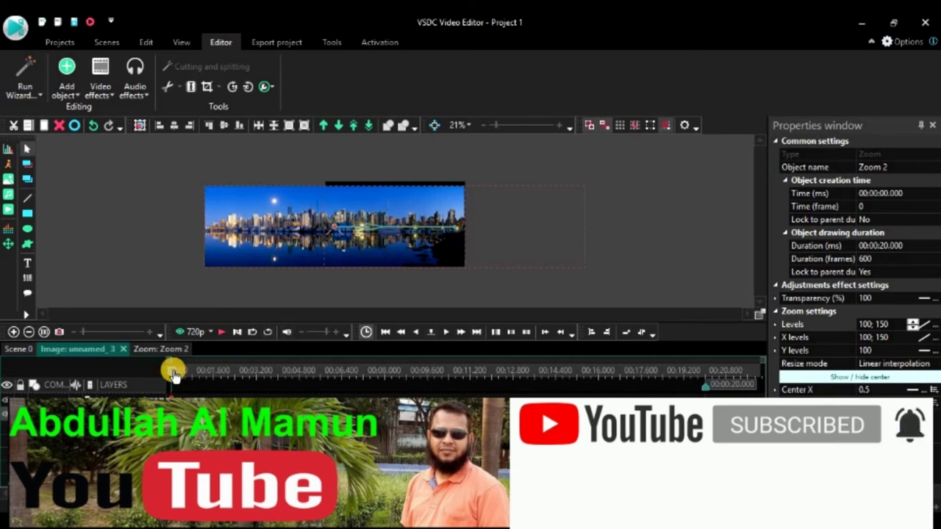
Scrub to the clip end and move the unnamed image vertically to a Top coordinate of about 54
{"action": "left_click_drag", "start_coordinate": [171, 372], "coordinate": [707, 376]}
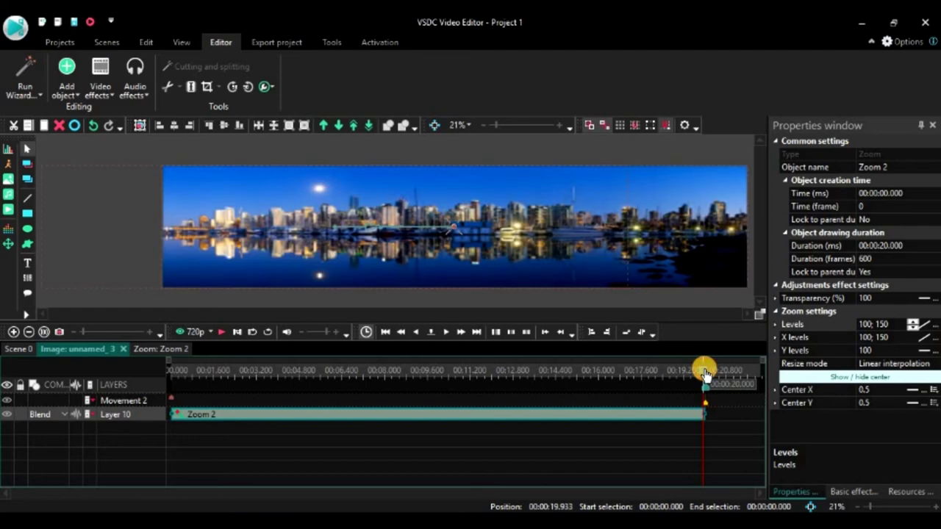
{"action": "left_click", "coordinate": [491, 233]}
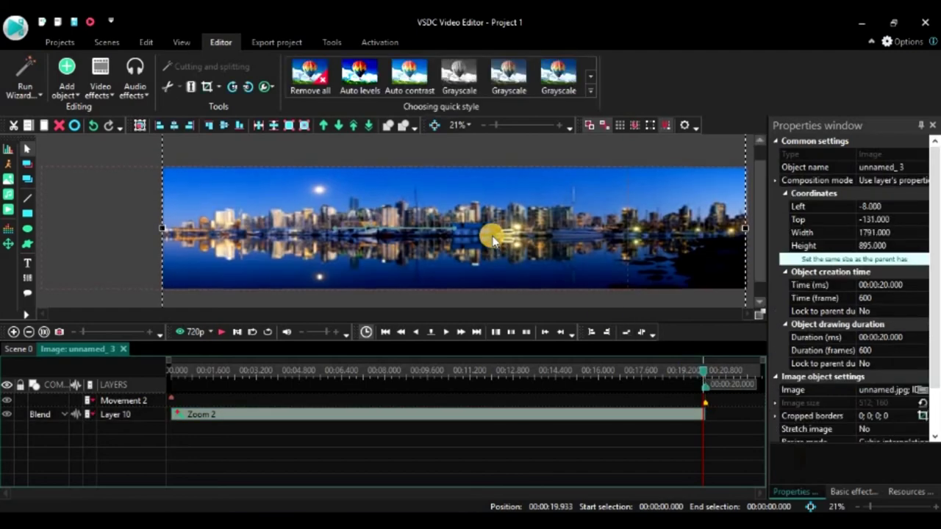
{"action": "scroll", "coordinate": [490, 237], "scroll_direction": "up", "scroll_amount": 2}
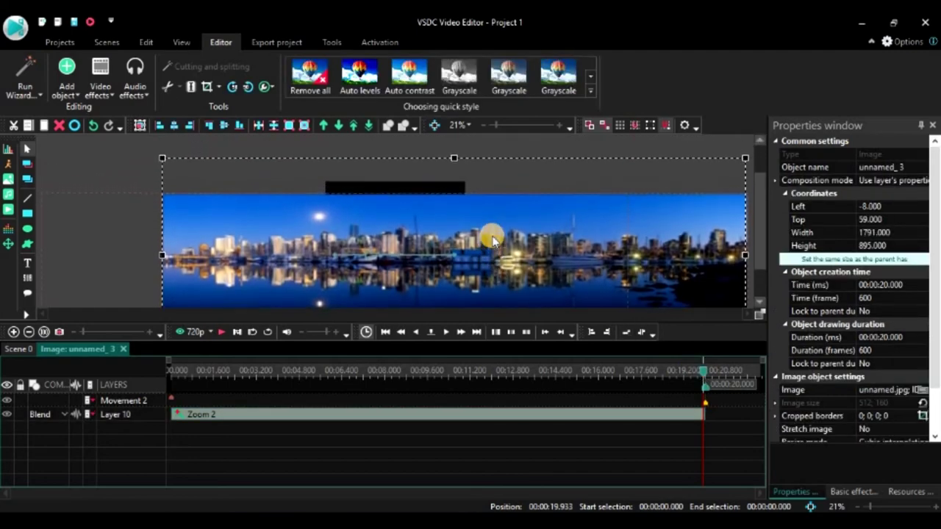
{"action": "scroll", "coordinate": [368, 244], "scroll_direction": "down", "scroll_amount": 2}
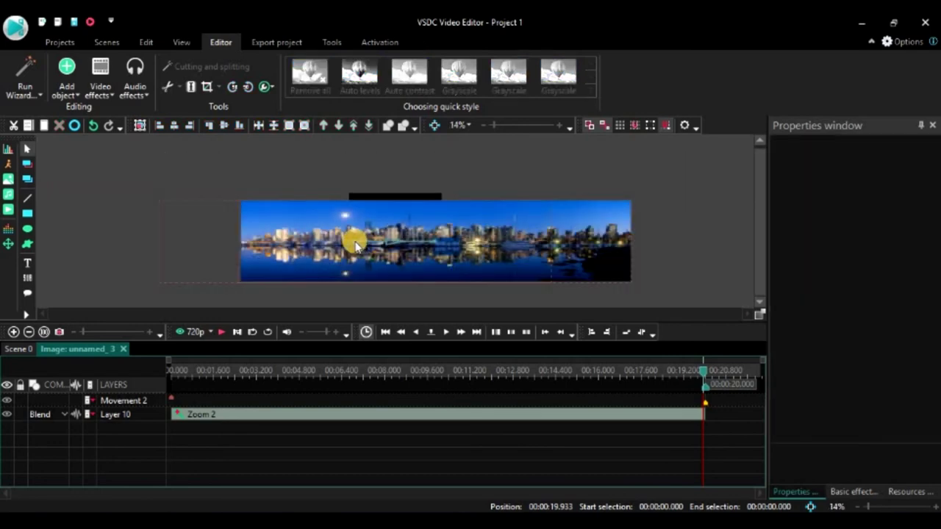
{"action": "left_click", "coordinate": [435, 243]}
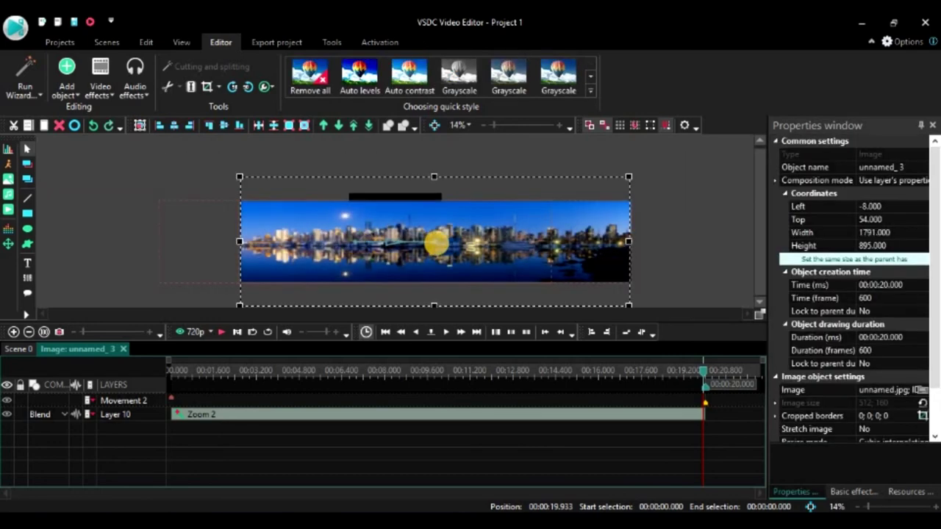
Move the Zoom effect's centre to the image's left edge, Center X 0 and Center Y 0.52, and shift the unnamed image up to Top -16
{"action": "left_click", "coordinate": [435, 242]}
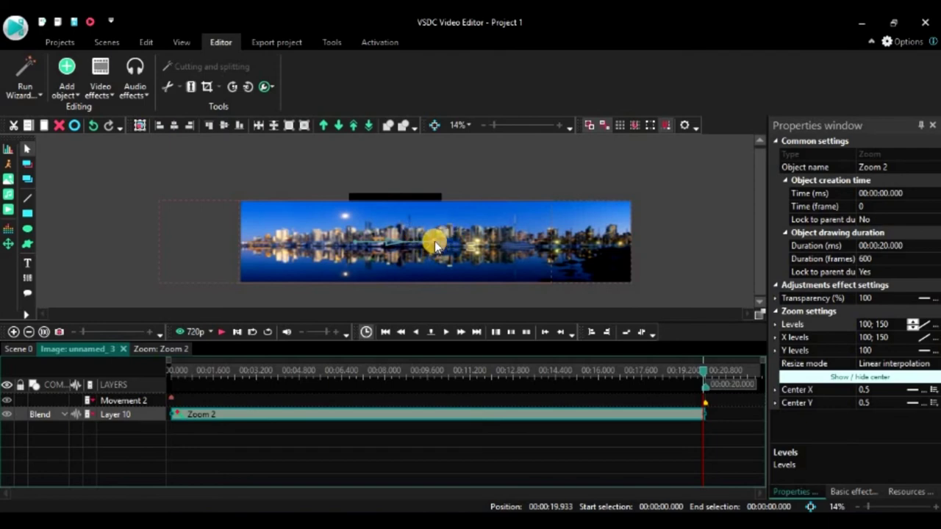
{"action": "left_click_drag", "start_coordinate": [434, 241], "coordinate": [349, 243]}
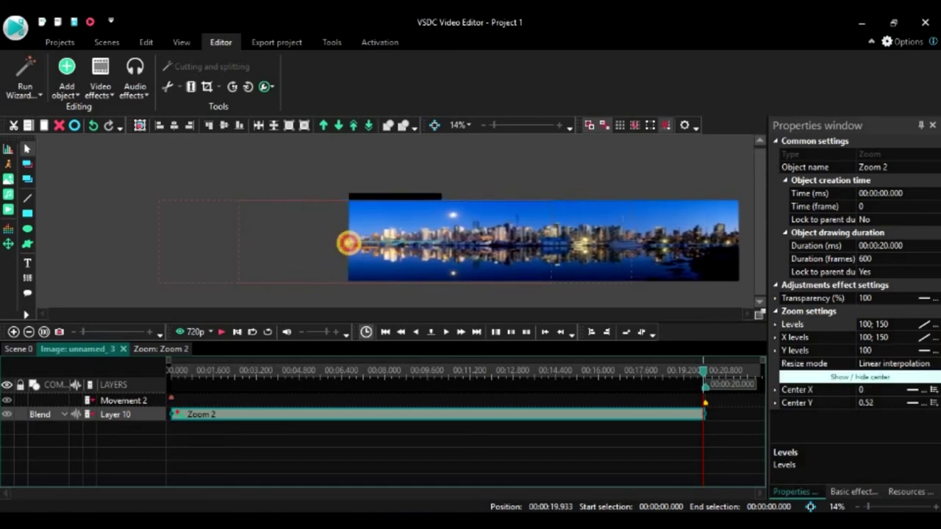
{"action": "left_click", "coordinate": [512, 236]}
{"action": "key", "text": "Up"}
{"action": "key", "text": "Up"}
{"action": "key", "text": "Up"}
{"action": "key", "text": "Up"}
{"action": "key", "text": "Up"}
{"action": "key", "text": "Up"}
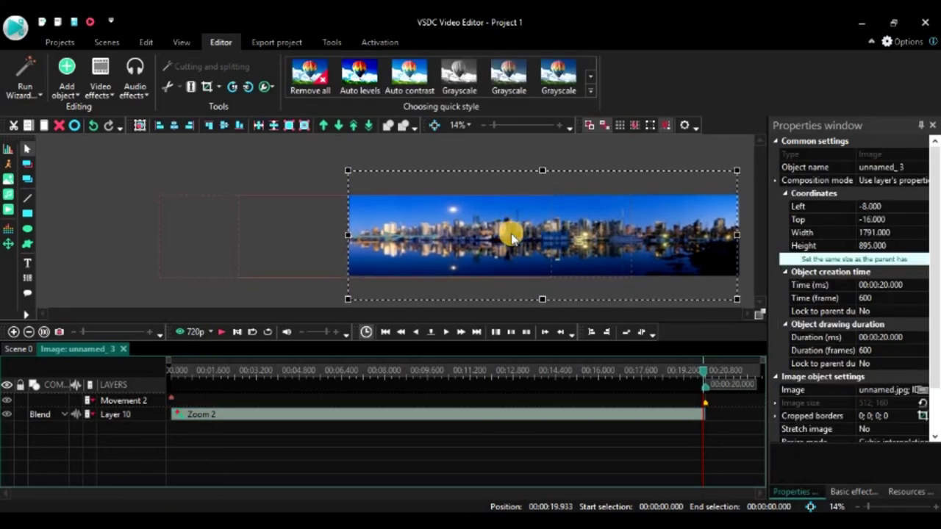
Return to the clip start, move the unnamed image up to a Top coordinate of about -164 and preview the animation
{"action": "left_click", "coordinate": [180, 371]}
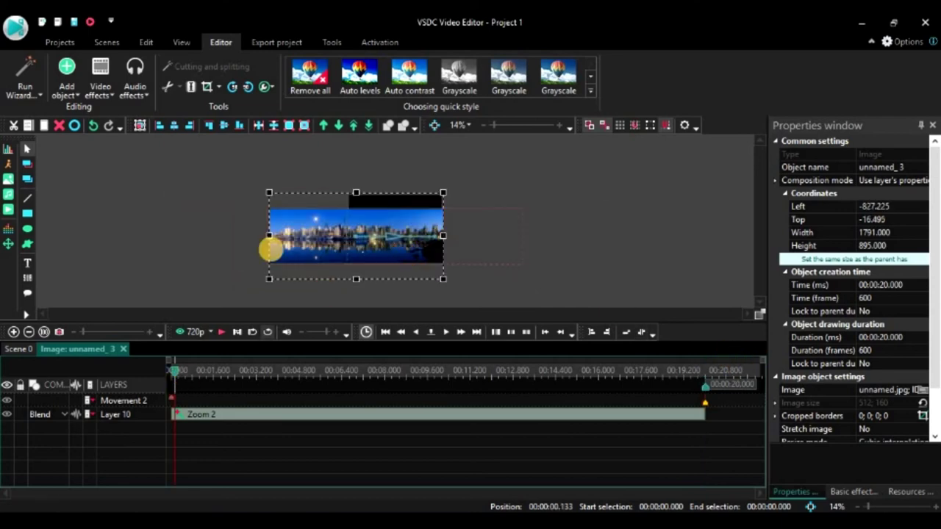
{"action": "left_click", "coordinate": [173, 374]}
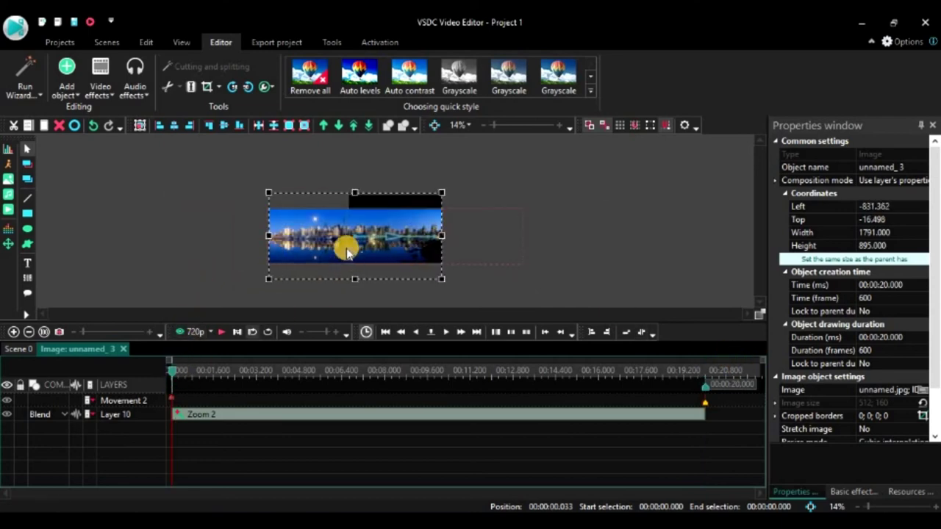
{"action": "left_click_drag", "start_coordinate": [347, 248], "coordinate": [347, 247]}
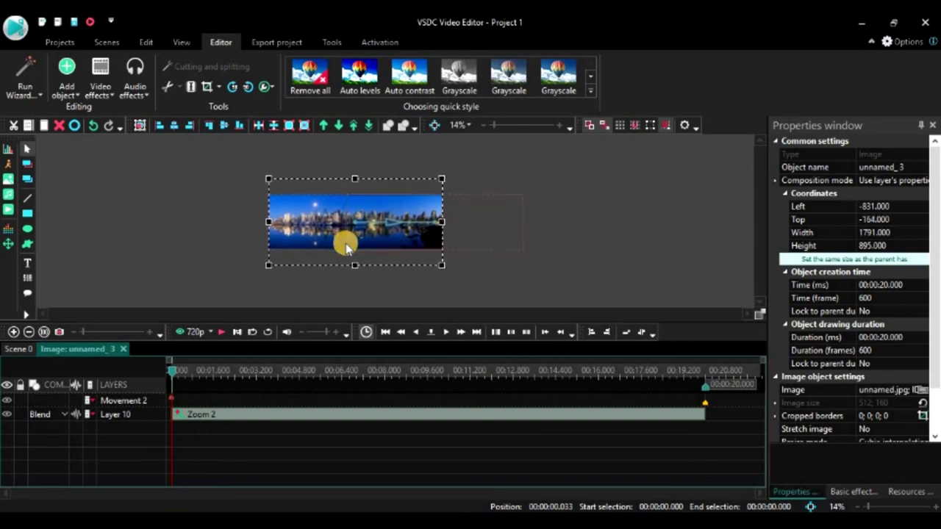
{"action": "left_click", "coordinate": [222, 332]}
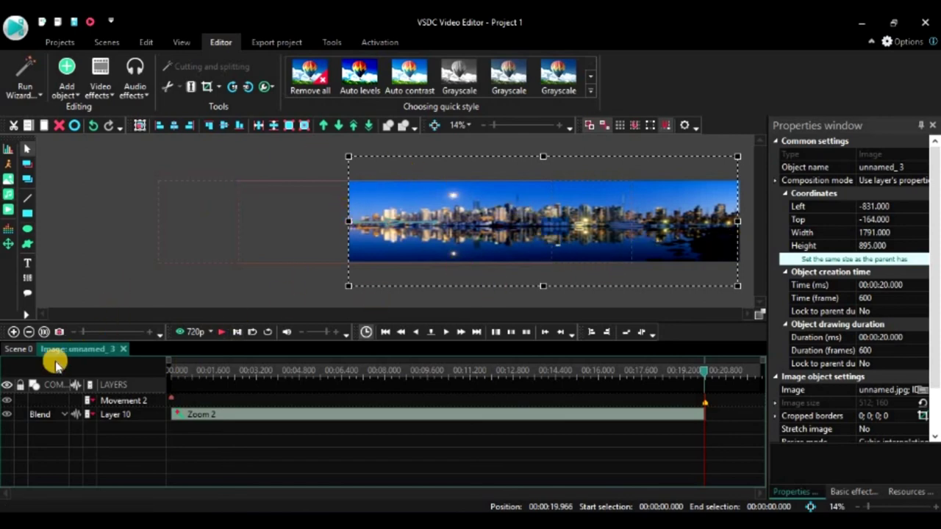
Go back to Scene 0, return the playhead to the start of the timeline and deselect the unnamed clip
{"action": "left_click", "coordinate": [16, 349]}
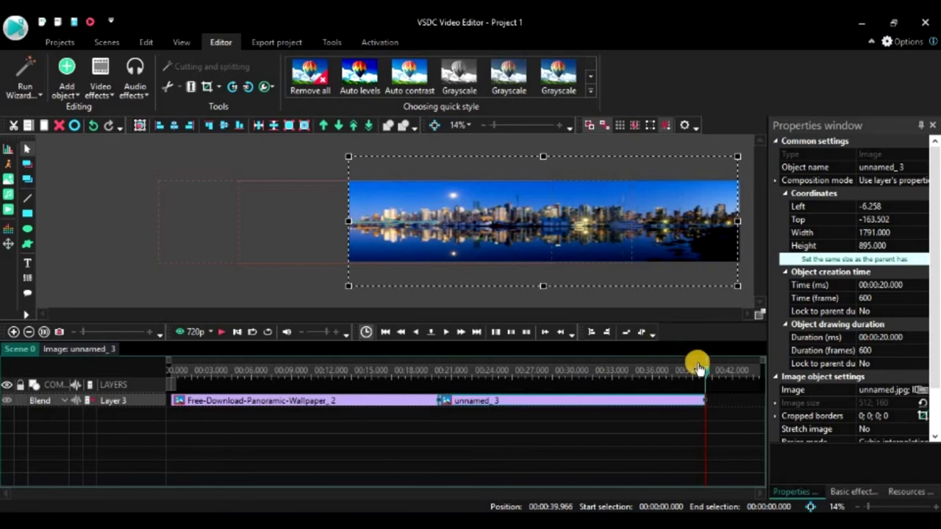
{"action": "left_click_drag", "start_coordinate": [703, 371], "coordinate": [172, 378]}
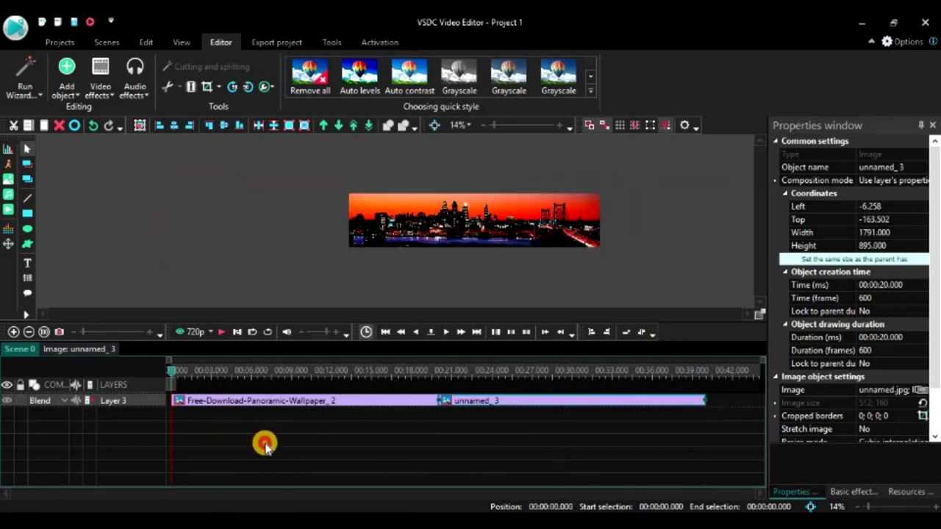
{"action": "left_click", "coordinate": [263, 442]}
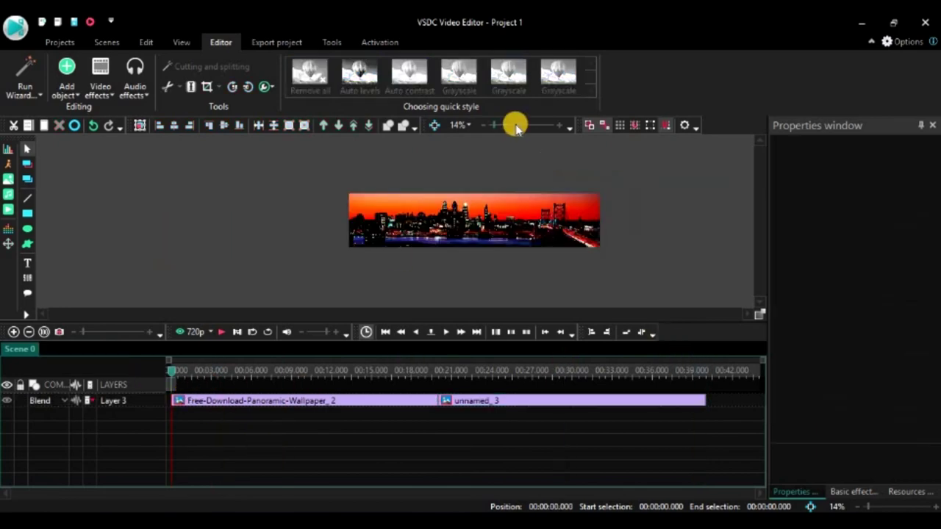
Open the project's export settings and set the output file to "zoom and move" in the CLASS 5 folder
{"action": "left_click", "coordinate": [274, 45]}
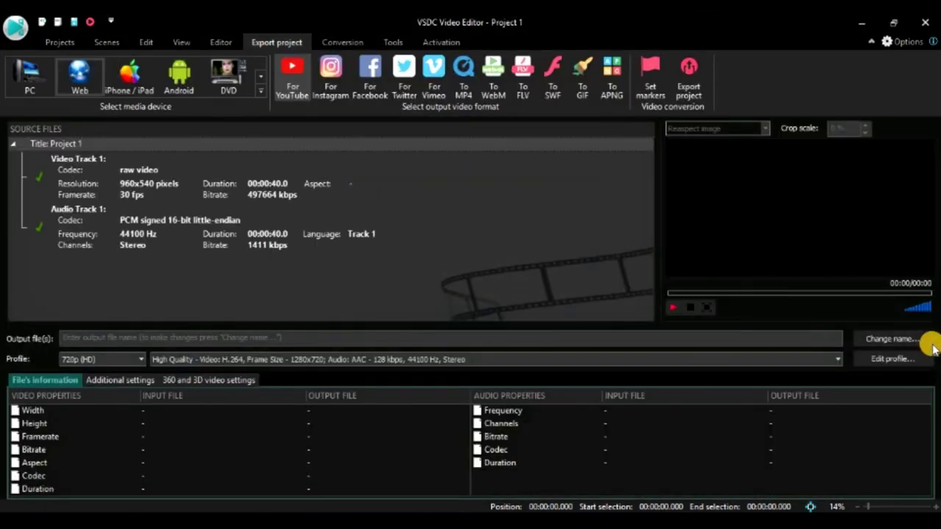
{"action": "left_click", "coordinate": [912, 341]}
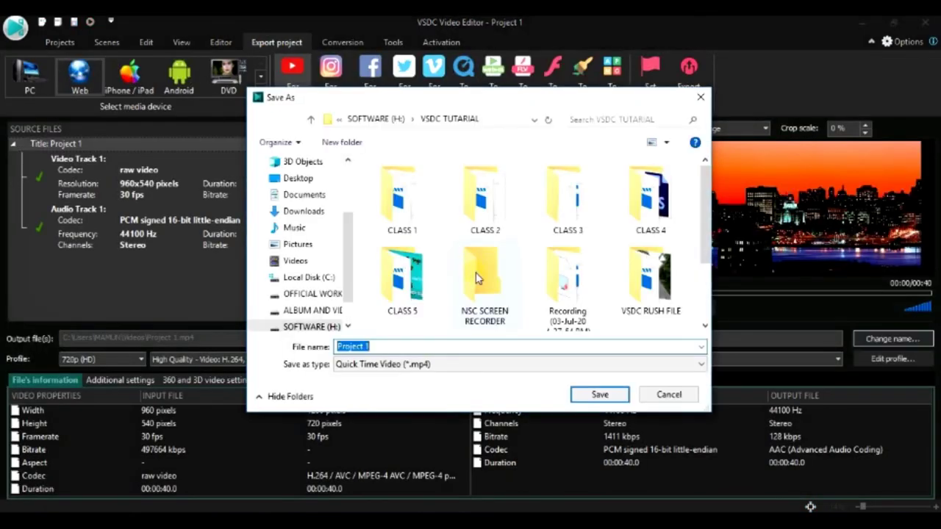
{"action": "double_click", "coordinate": [406, 303]}
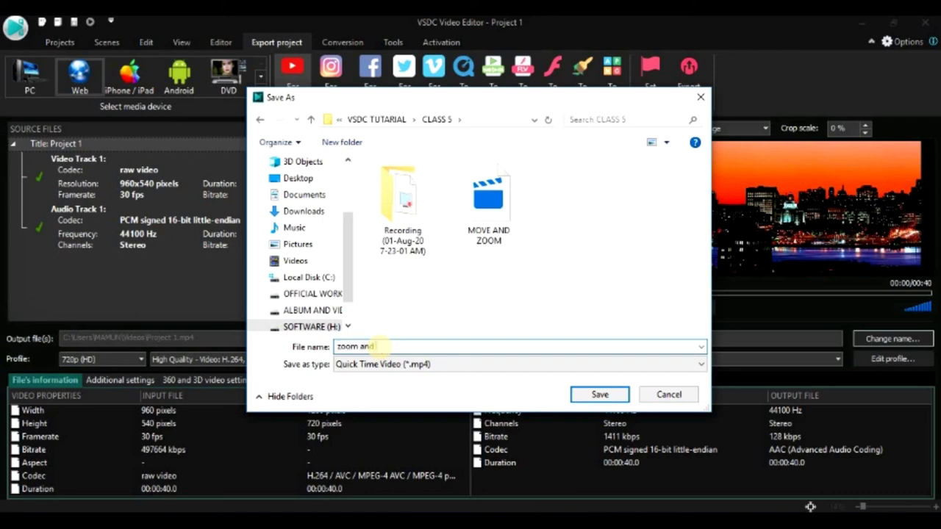
{"action": "key", "text": "Return"}
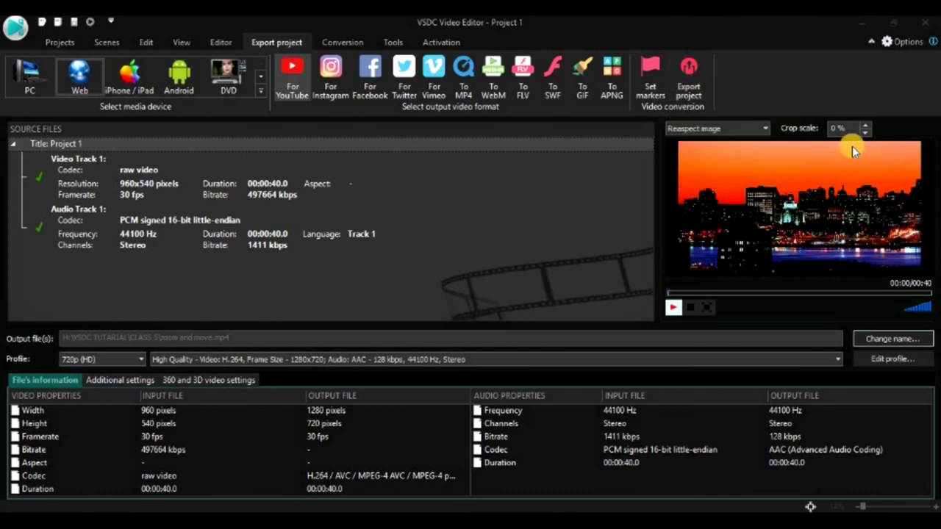
Preview the output video and start exporting the project, continuing without the premium features
{"action": "left_click", "coordinate": [674, 306]}
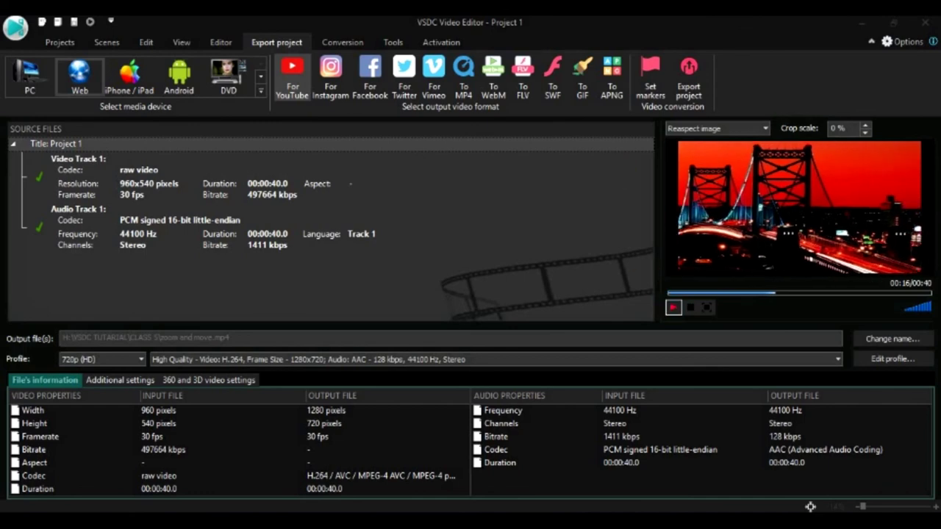
{"action": "left_click", "coordinate": [691, 92]}
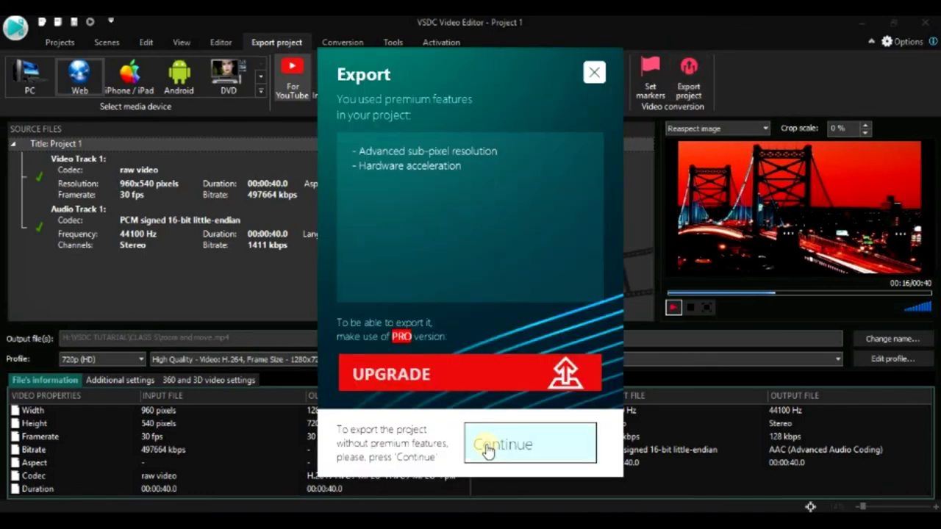
{"action": "left_click", "coordinate": [487, 445]}
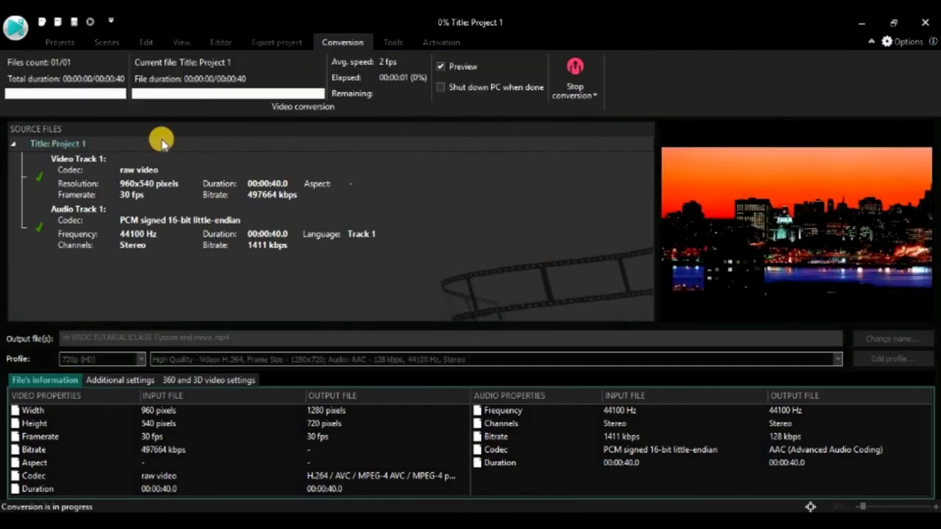